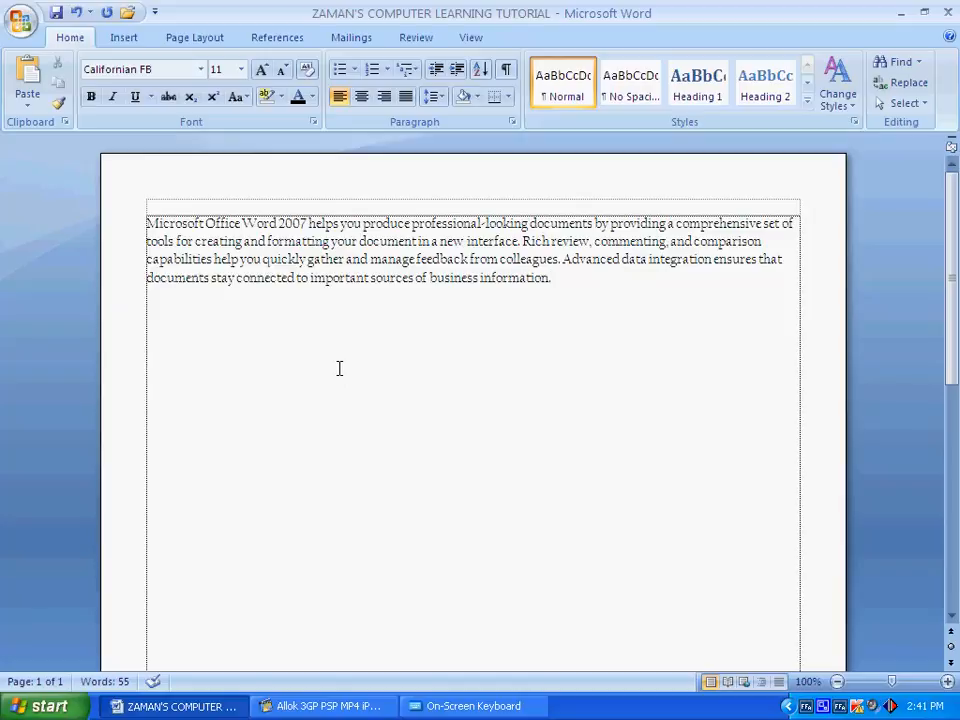
# Step: Make the whole paragraph bold and set its font to Bookman Old Style, size 22
pyautogui.moveTo(587, 279); pyautogui.dragTo(146, 224)
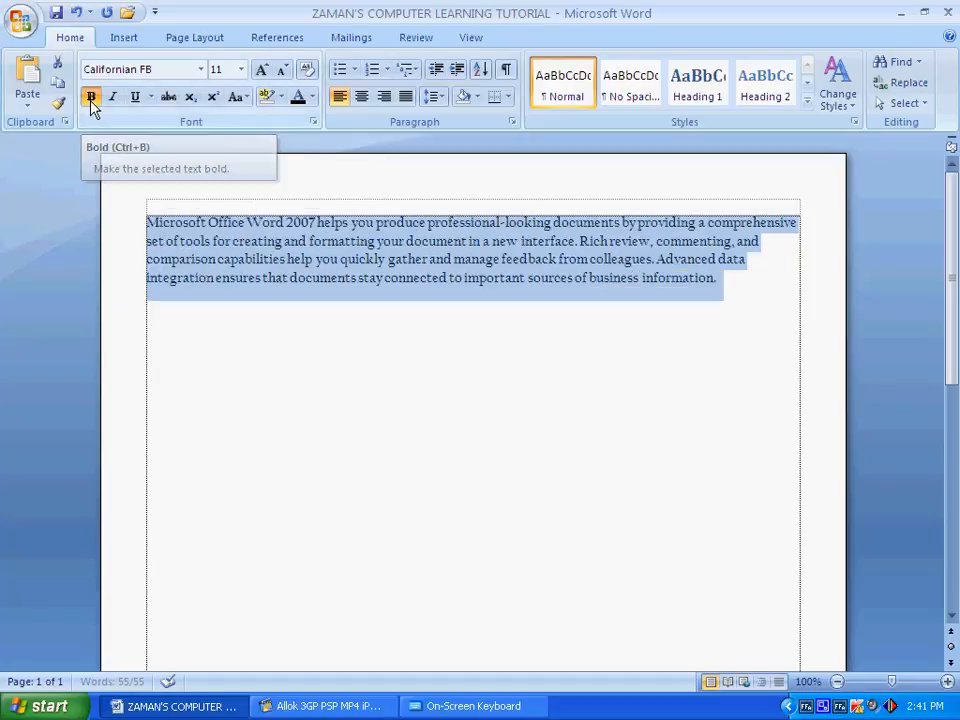
pyautogui.click(200, 69)
pyautogui.click(160, 246)
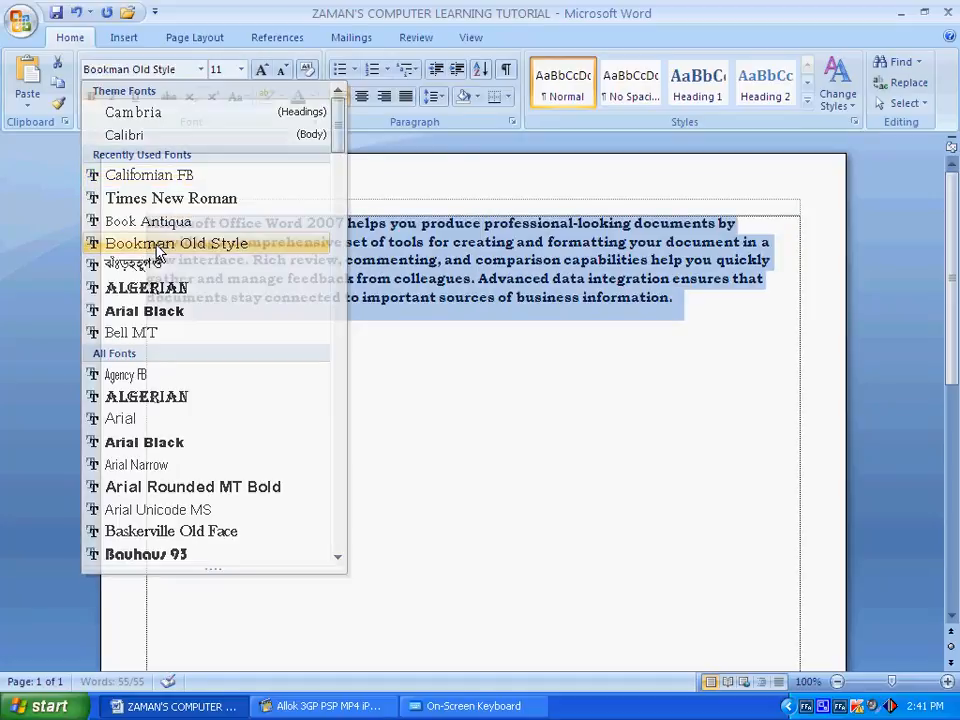
pyautogui.click(241, 69)
pyautogui.click(219, 233)
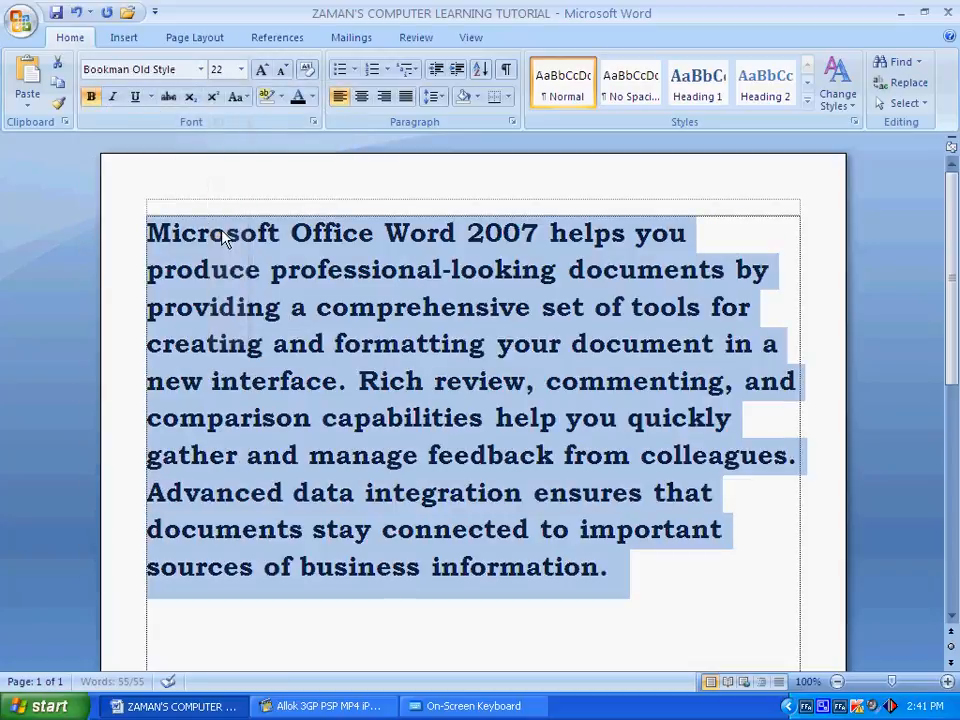
# Step: Underline and italicize the whole paragraph and justify its alignment
pyautogui.click(134, 96)
pyautogui.click(117, 97)
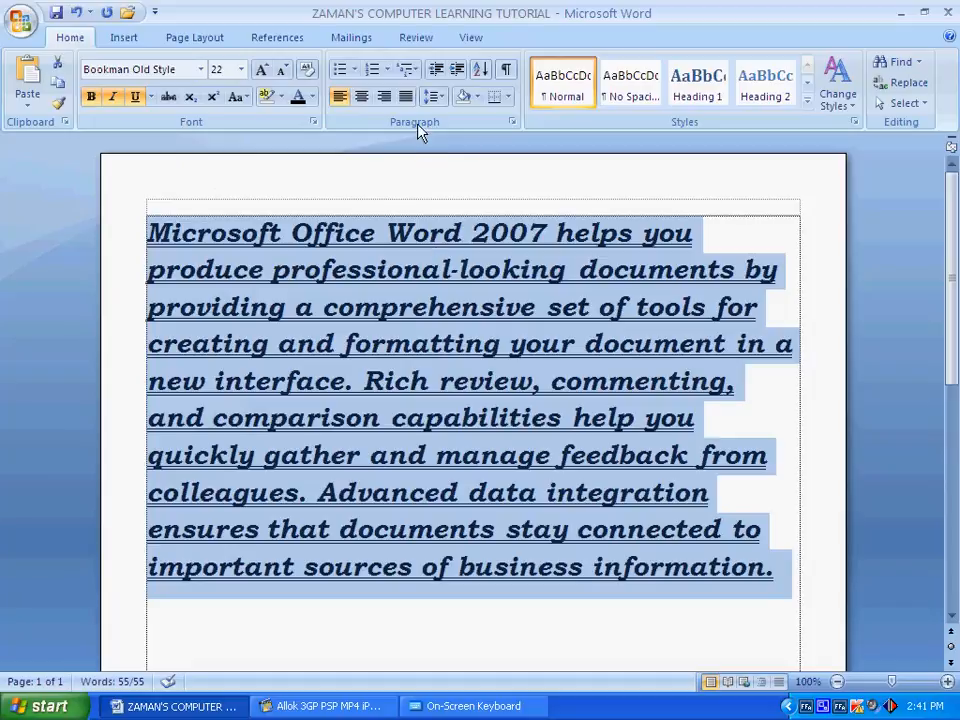
pyautogui.click(406, 96)
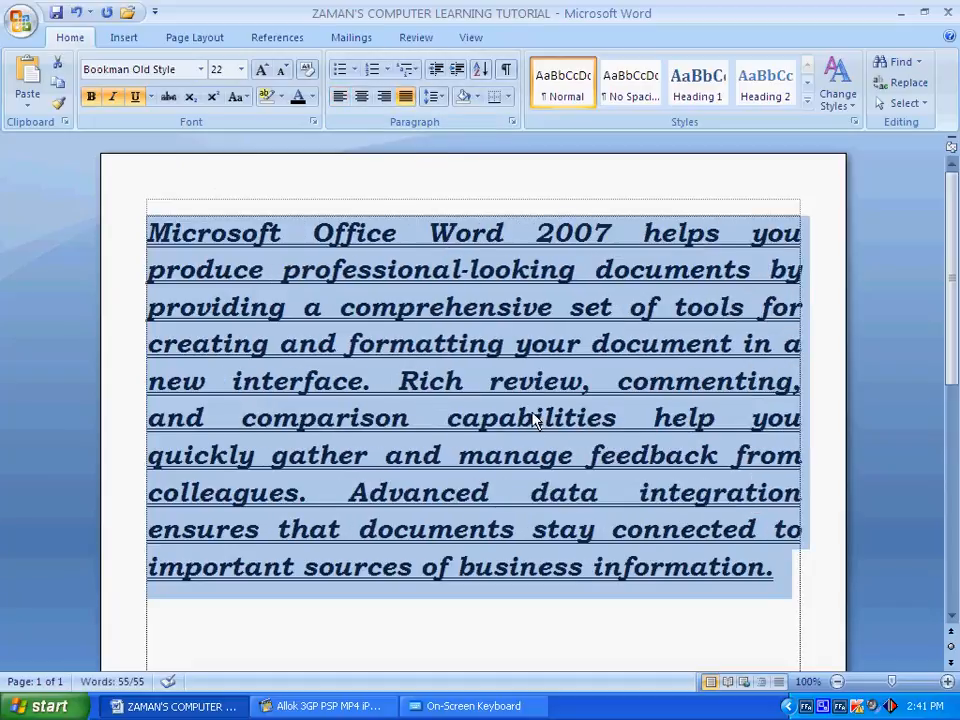
pyautogui.click(463, 360)
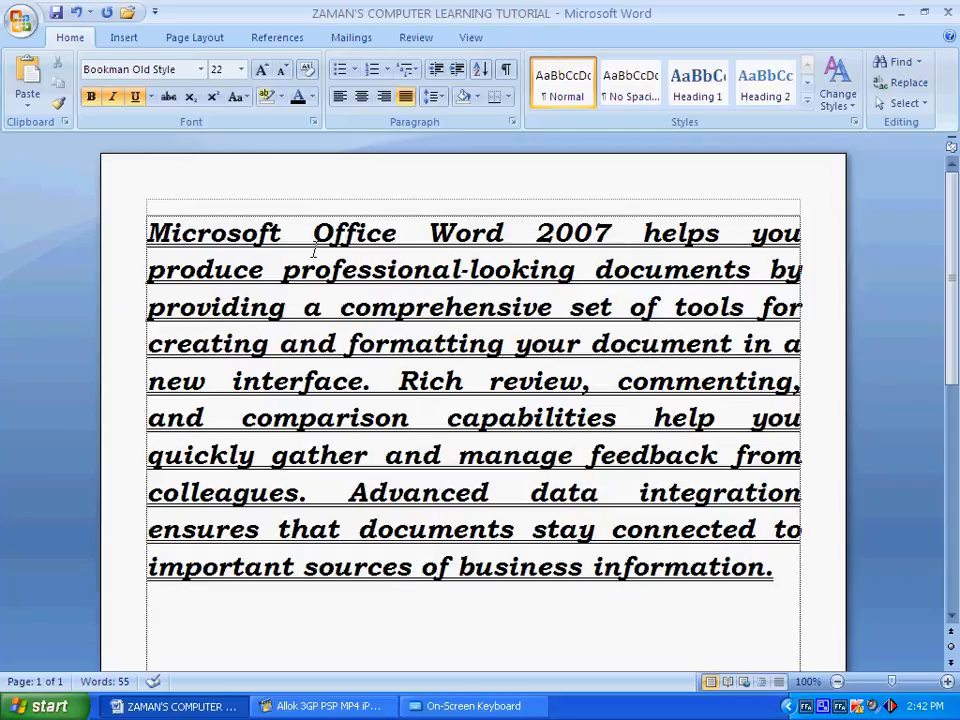
# Step: Clear all formatting from the words "Microsoft Office Word 2007" at the start of the paragraph
pyautogui.moveTo(150, 234); pyautogui.dragTo(789, 572)
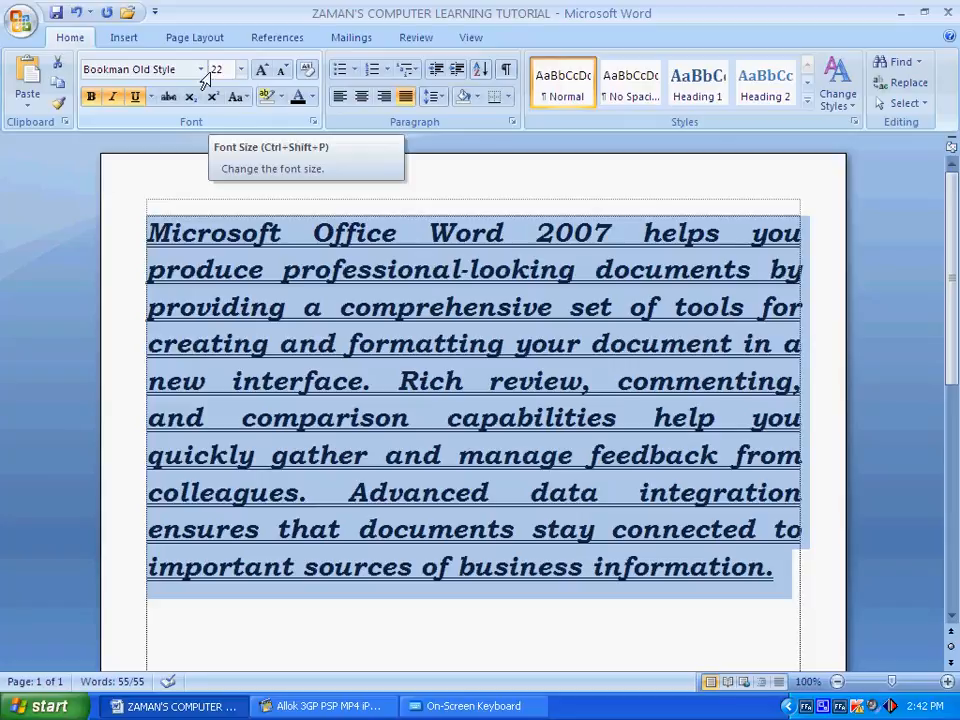
pyautogui.click(285, 304)
pyautogui.moveTo(148, 233); pyautogui.dragTo(594, 250)
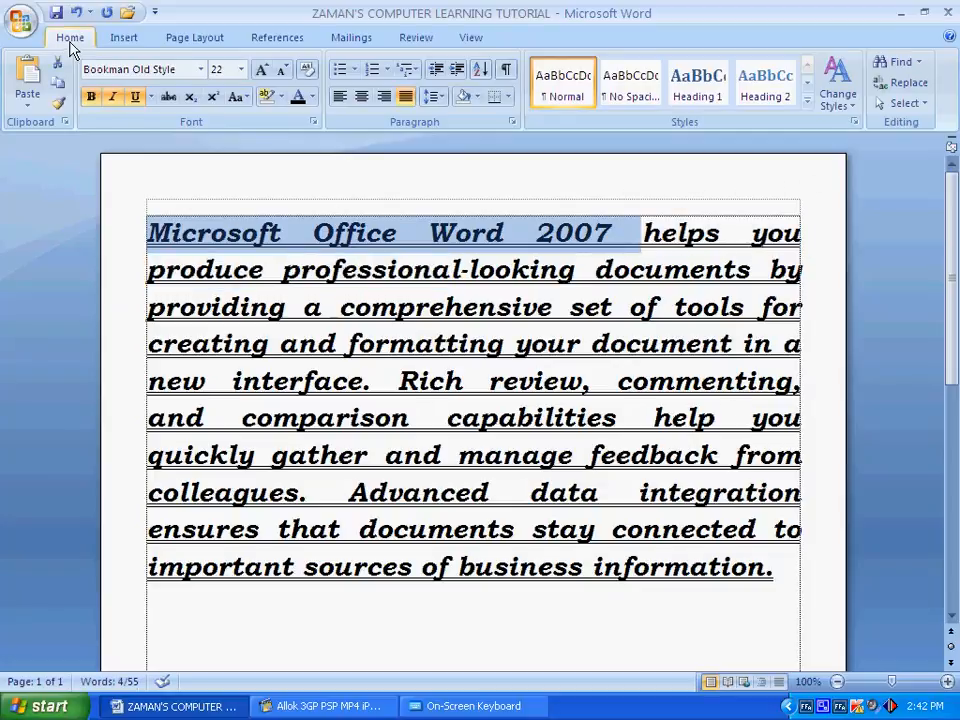
pyautogui.click(309, 76)
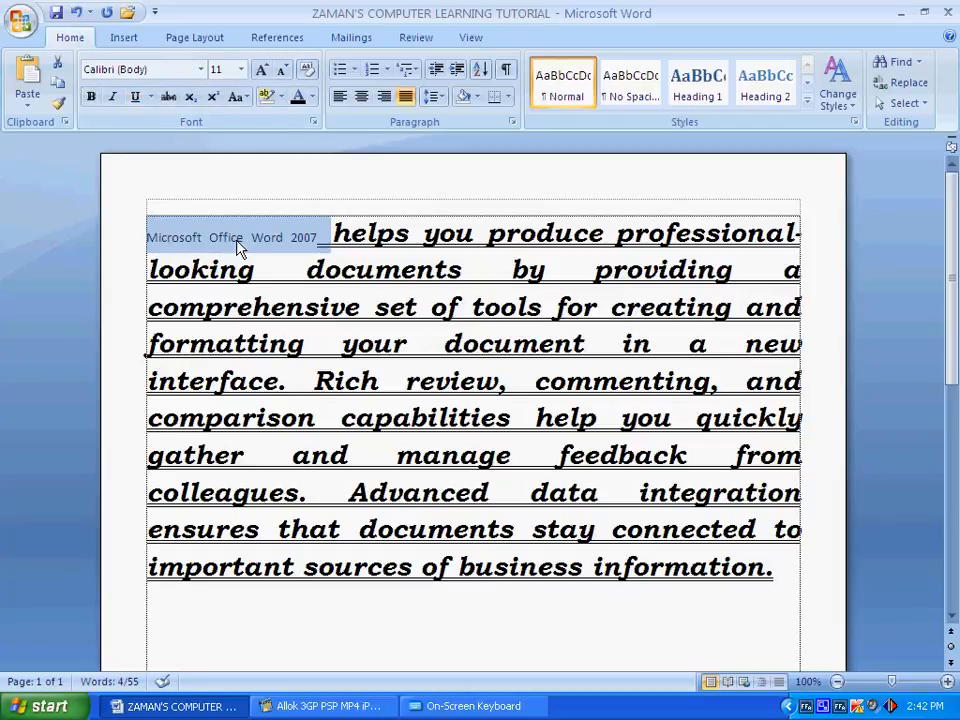
pyautogui.click(326, 238)
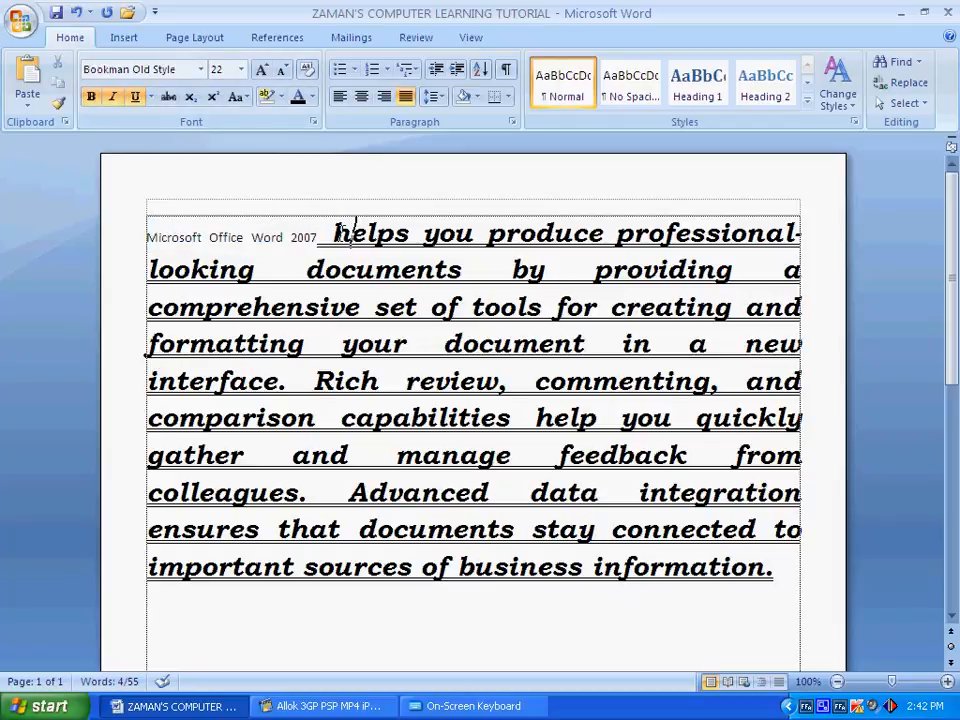
# Step: Clear all formatting from the text running from "2007 helps you produce" through "gather and manage"
pyautogui.moveTo(323, 233); pyautogui.dragTo(493, 457)
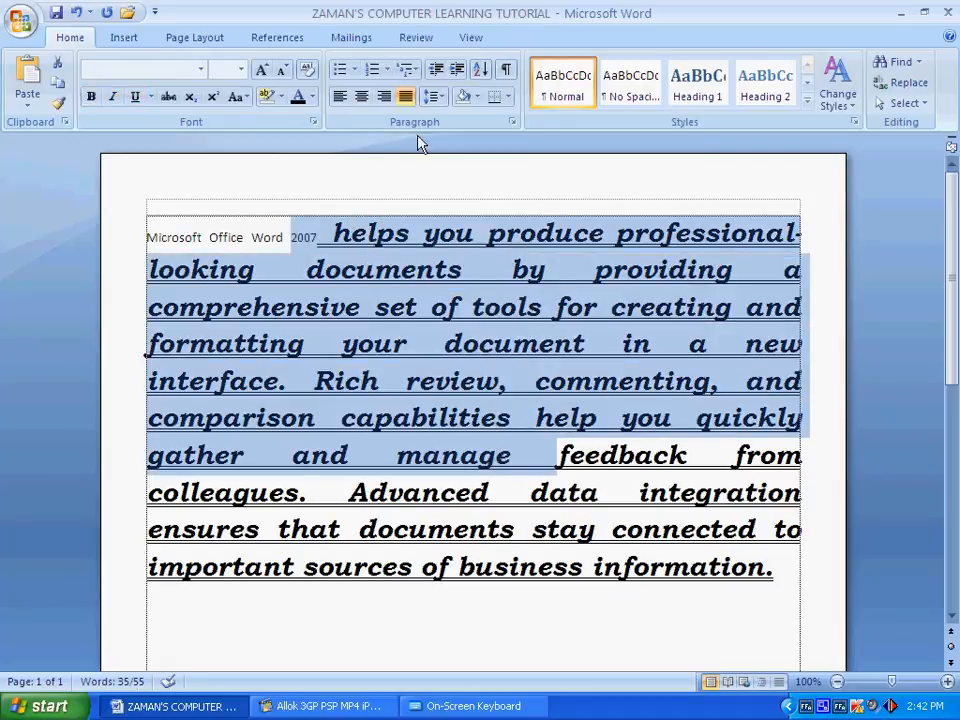
pyautogui.click(309, 74)
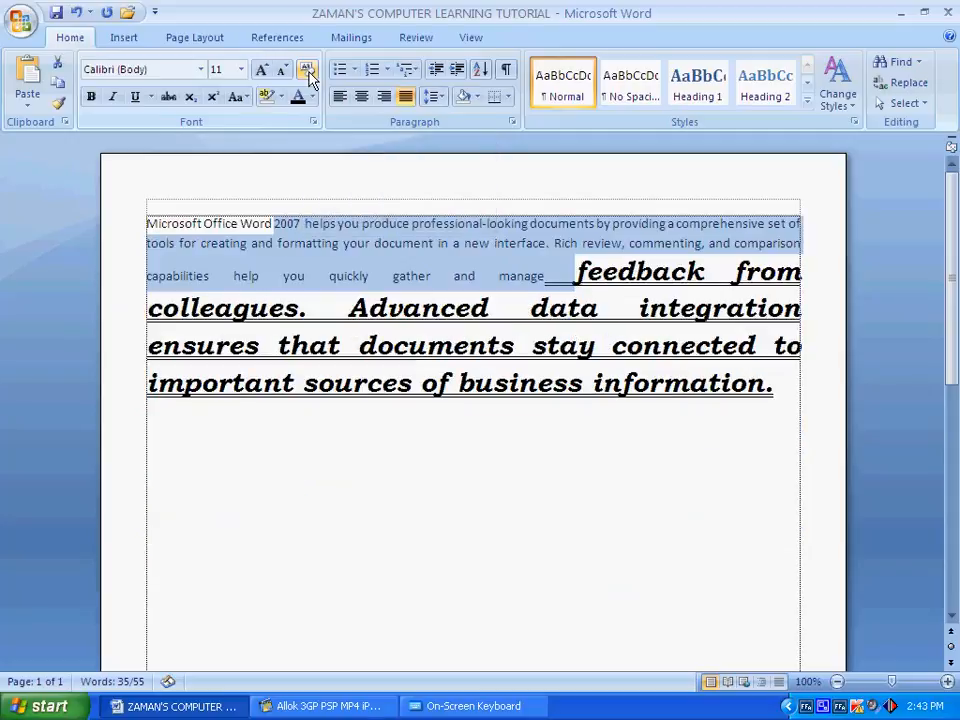
pyautogui.click(458, 280)
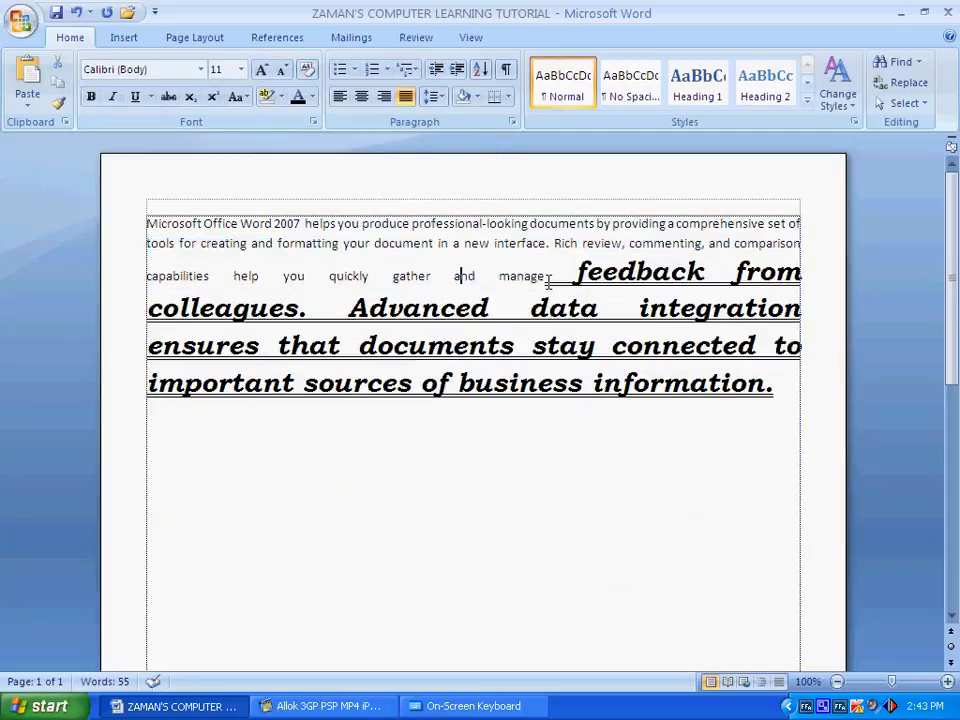
# Step: Remove bold, italic and underline from the text "feedback from colleagues" through "sources of business"
pyautogui.moveTo(547, 284); pyautogui.dragTo(770, 398)
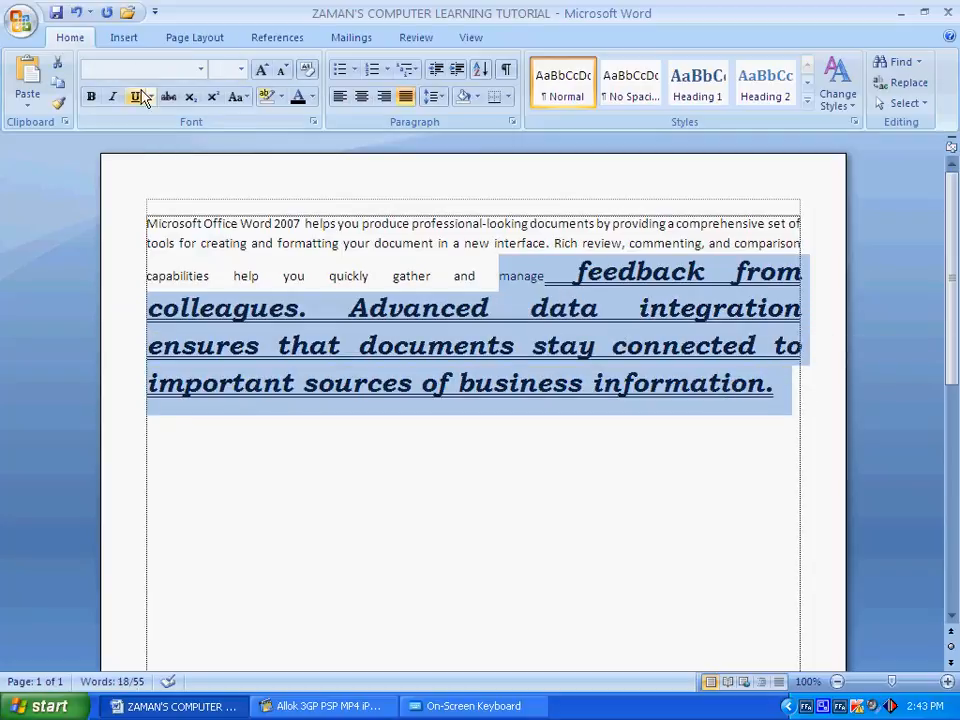
pyautogui.click(553, 283)
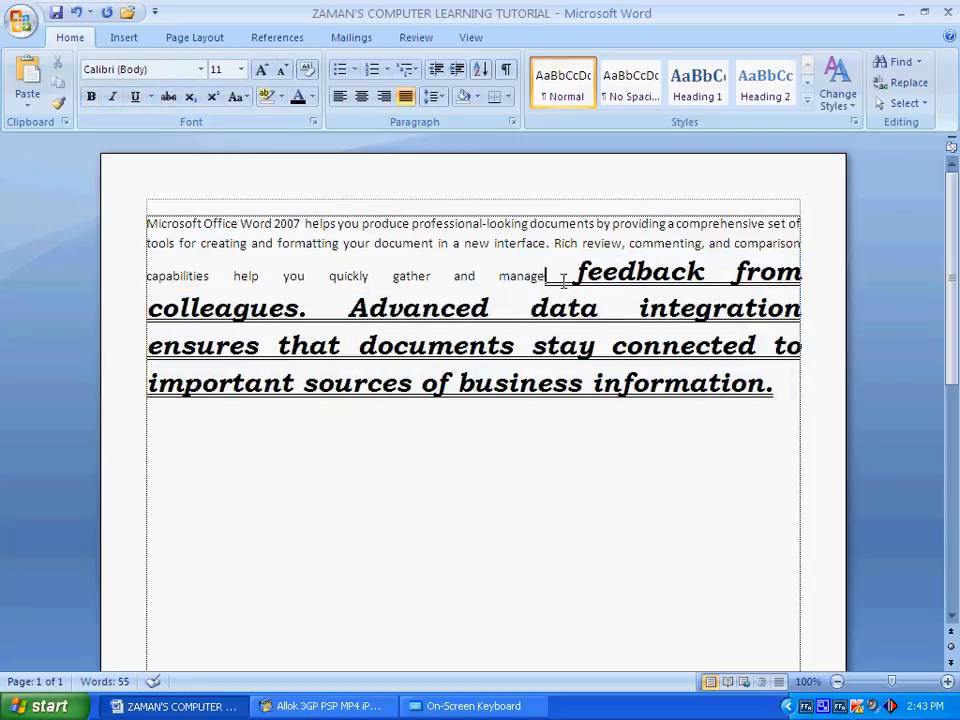
pyautogui.hotkey('shift', 'Down')
pyautogui.hotkey('shift', 'Down')
pyautogui.hotkey('shift', 'Down')
pyautogui.hotkey('shift', 'Right')
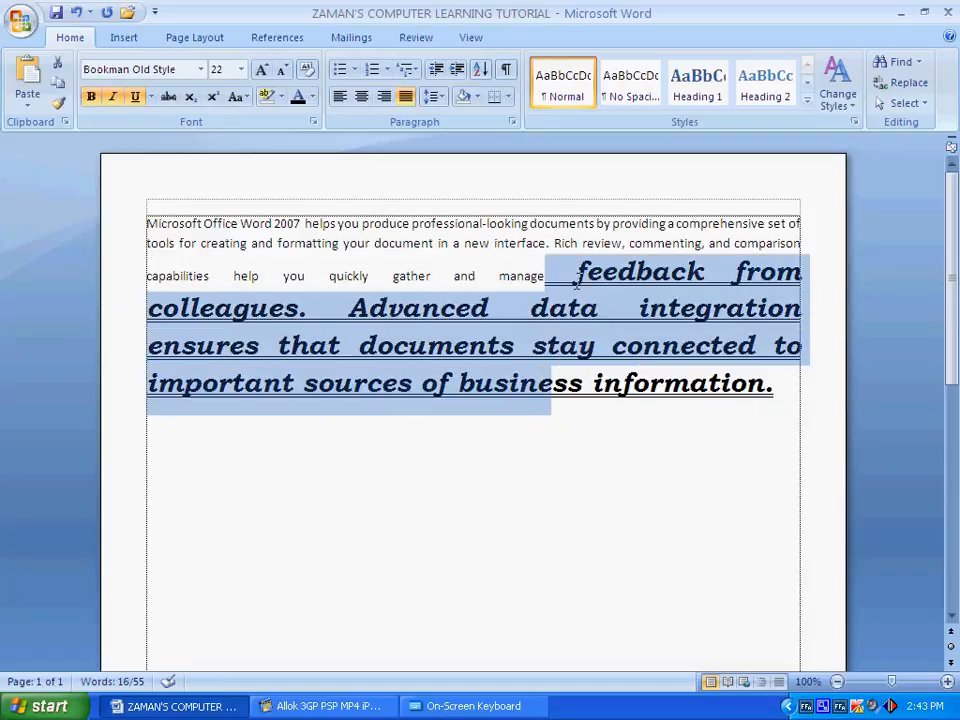
pyautogui.hotkey('shift', 'Right')
pyautogui.hotkey('shift', 'Right')
pyautogui.hotkey('shift', 'Right')
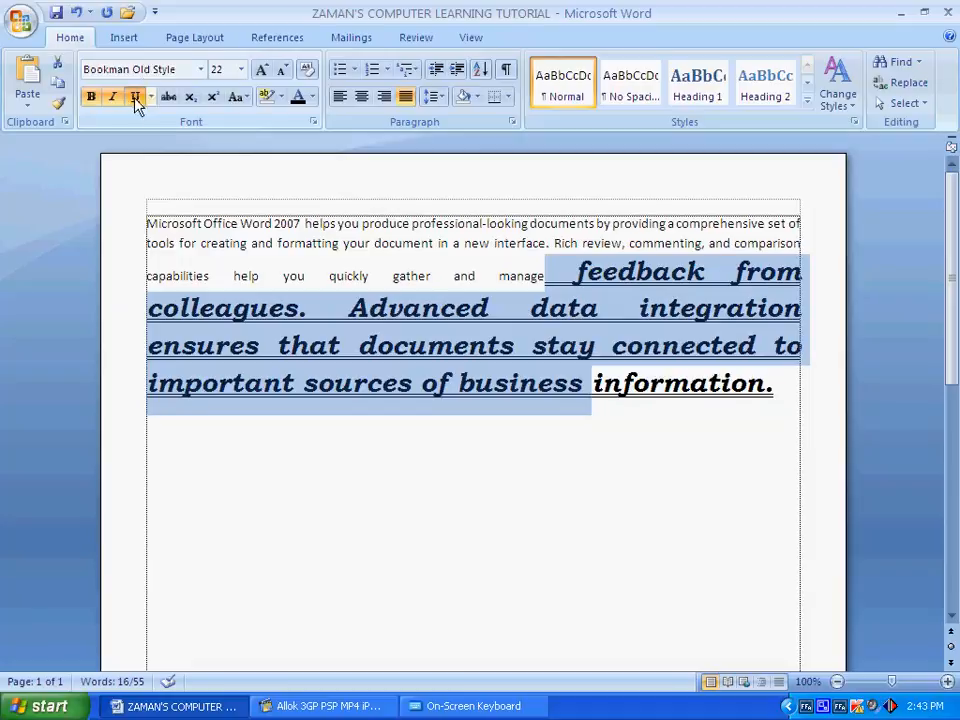
pyautogui.click(96, 100)
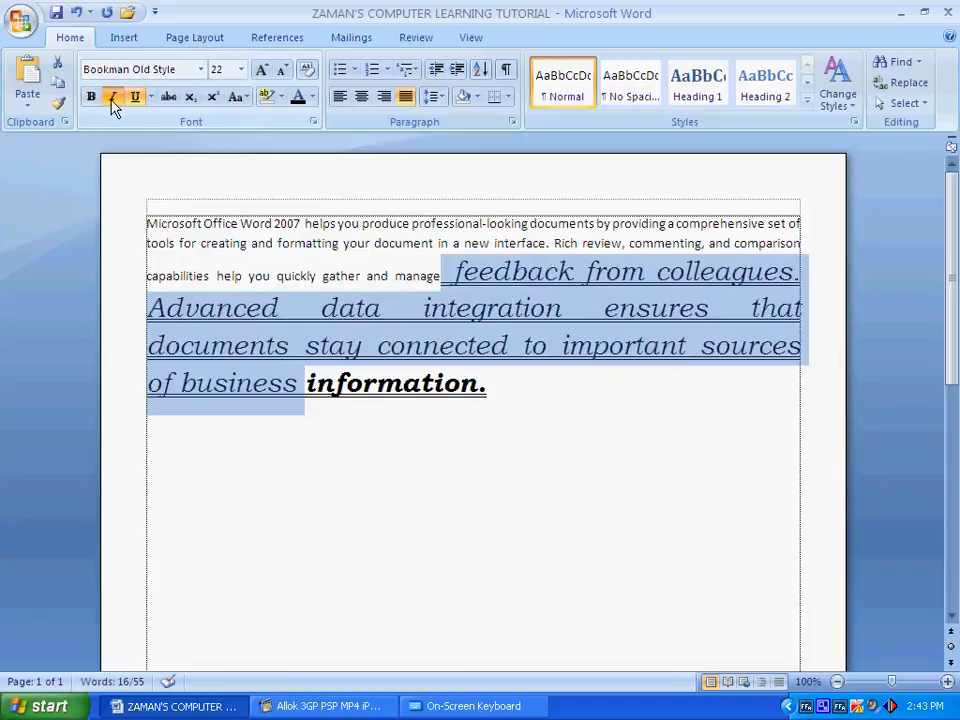
pyautogui.click(111, 102)
pyautogui.click(136, 98)
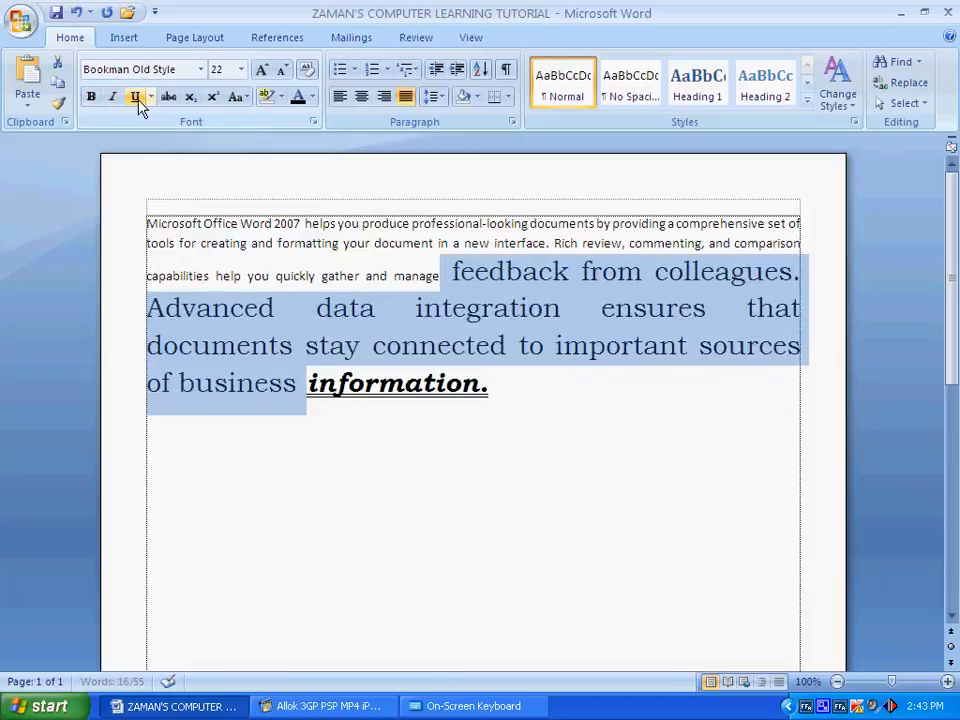
# Step: Set the text from "feedback from colleagues" through "sources of business" to the Calibri body font, size 11
pyautogui.click(200, 72)
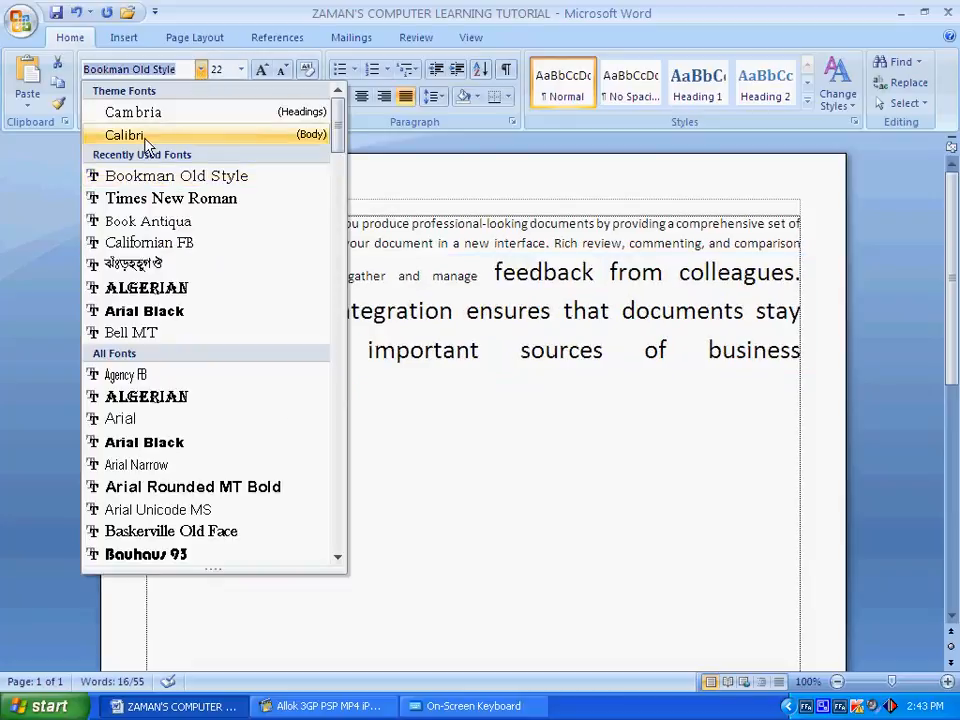
pyautogui.click(146, 138)
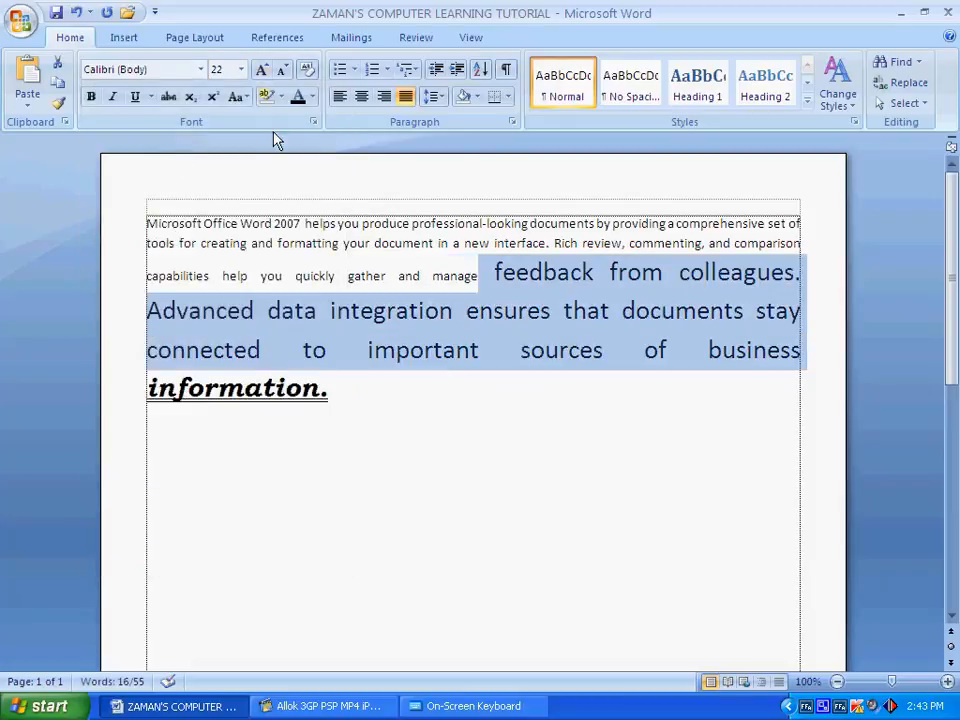
pyautogui.click(241, 70)
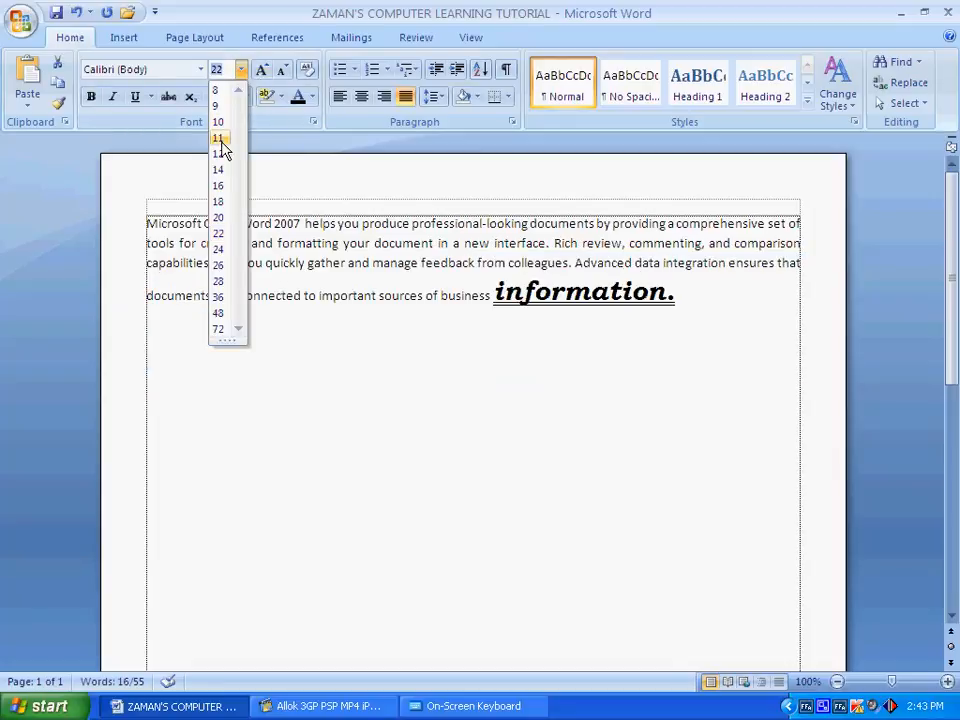
pyautogui.click(221, 142)
pyautogui.click(365, 318)
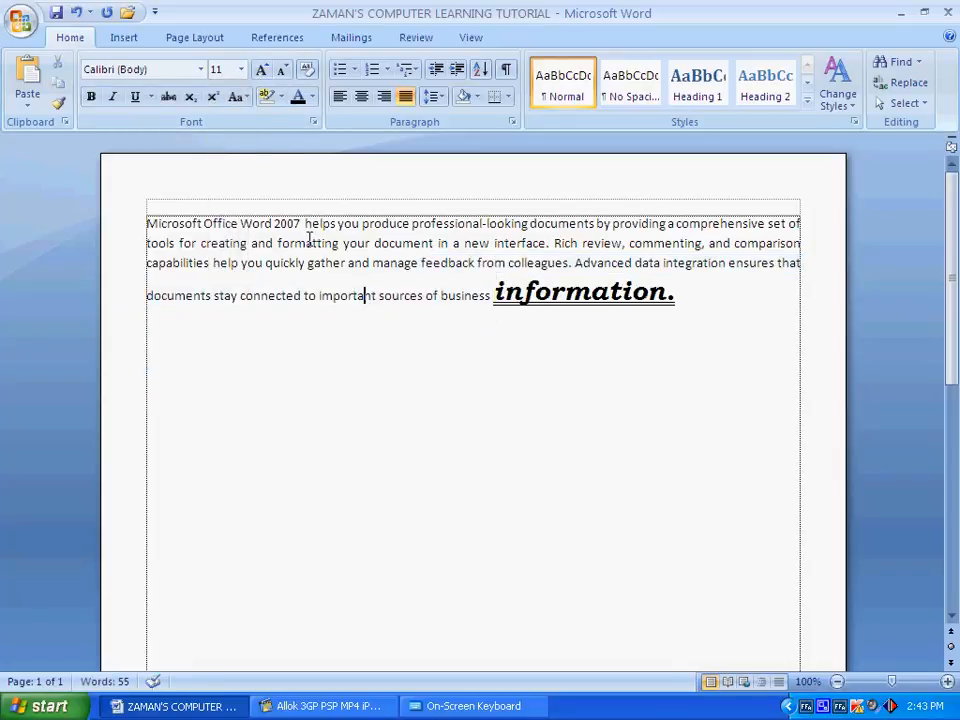
# Step: Clear all formatting from the last word, "information.", at the end of the paragraph
pyautogui.moveTo(681, 293); pyautogui.dragTo(521, 305)
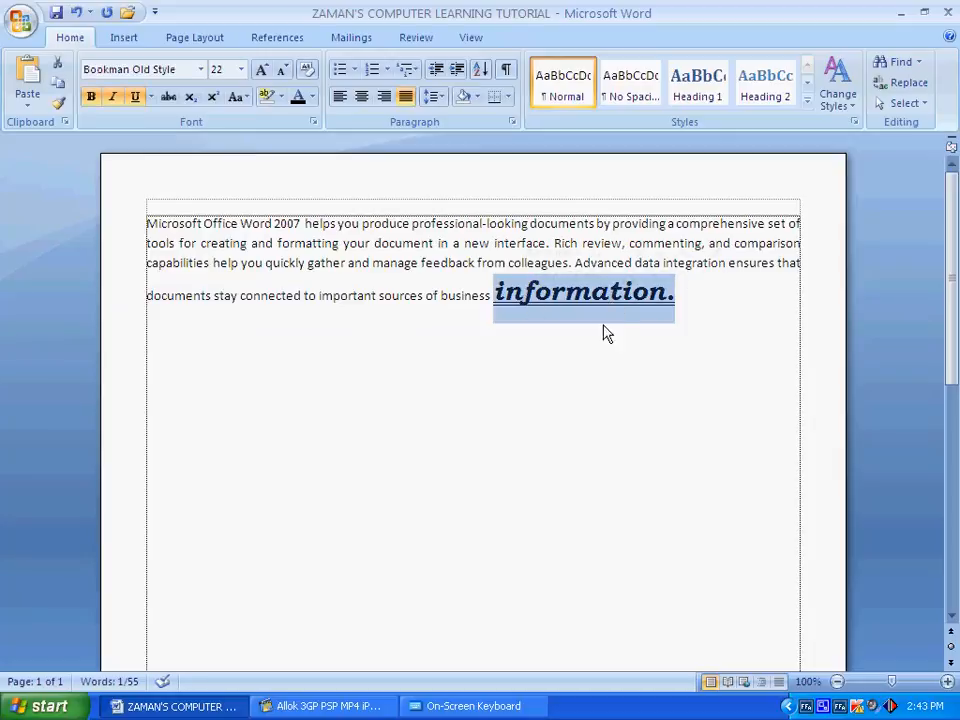
pyautogui.click(306, 78)
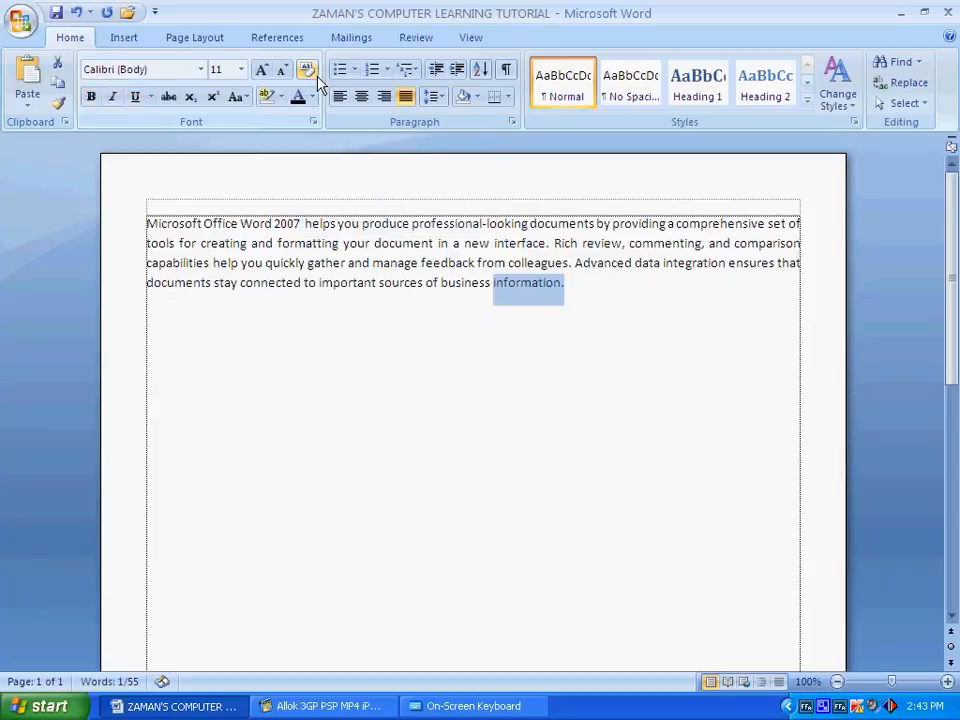
pyautogui.click(574, 282)
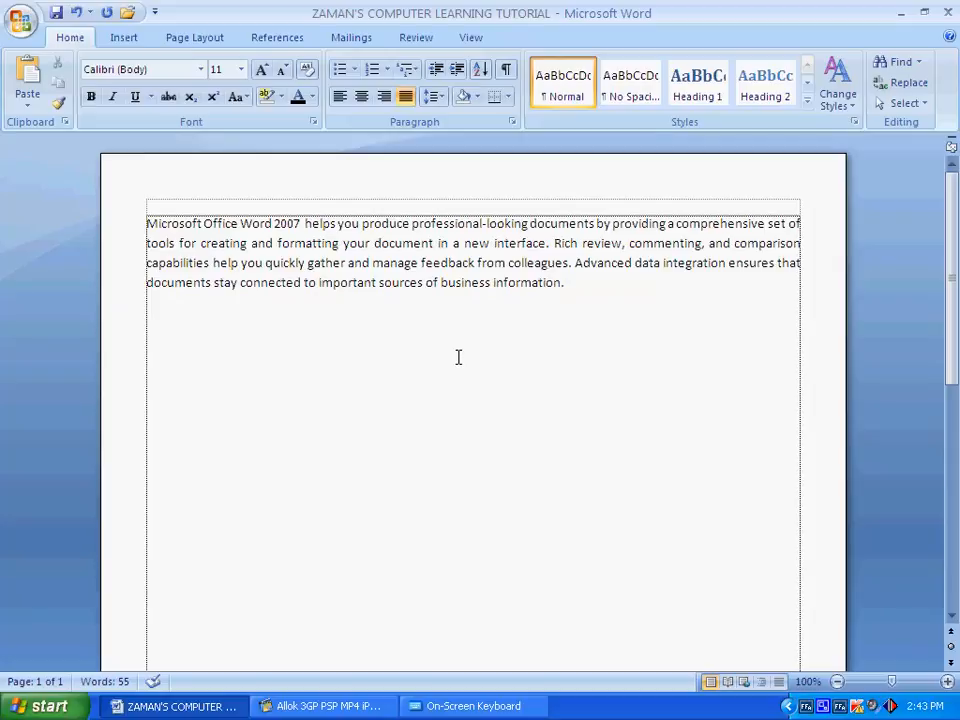
pyautogui.click(570, 289)
# Step: Highlight the word "quickly" in the third line with red
pyautogui.moveTo(266, 264); pyautogui.dragTo(304, 265)
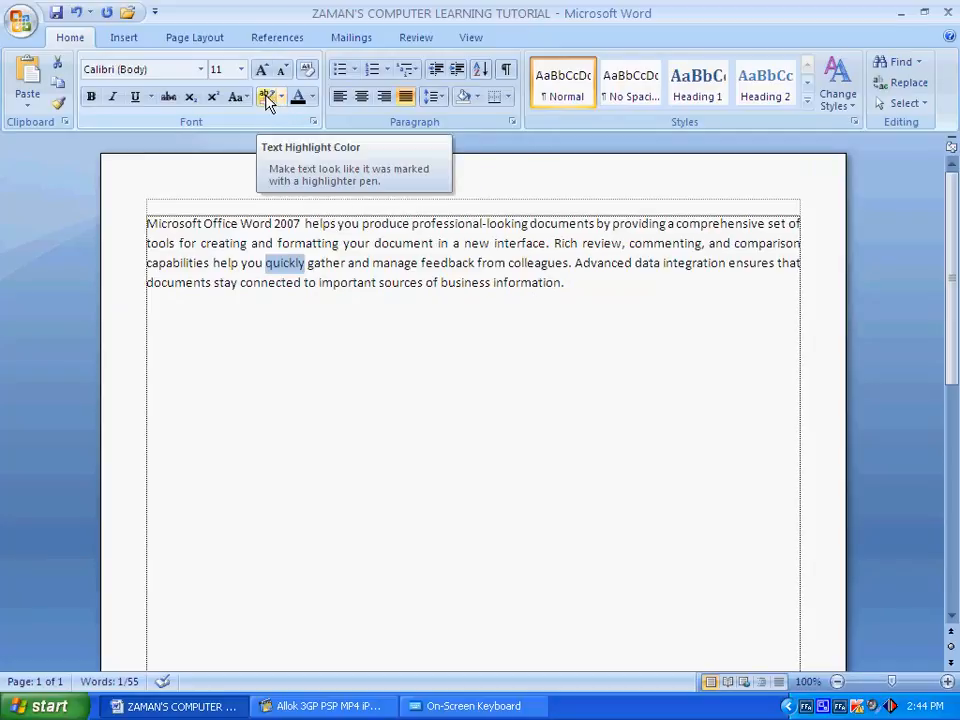
pyautogui.press('Right')
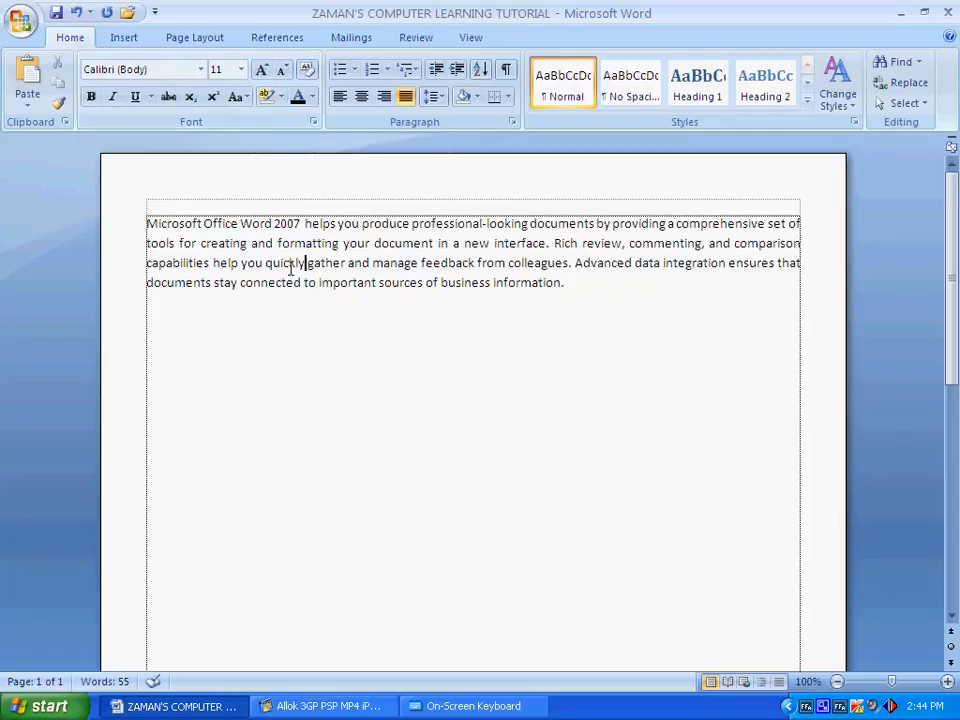
pyautogui.moveTo(266, 265); pyautogui.dragTo(304, 266)
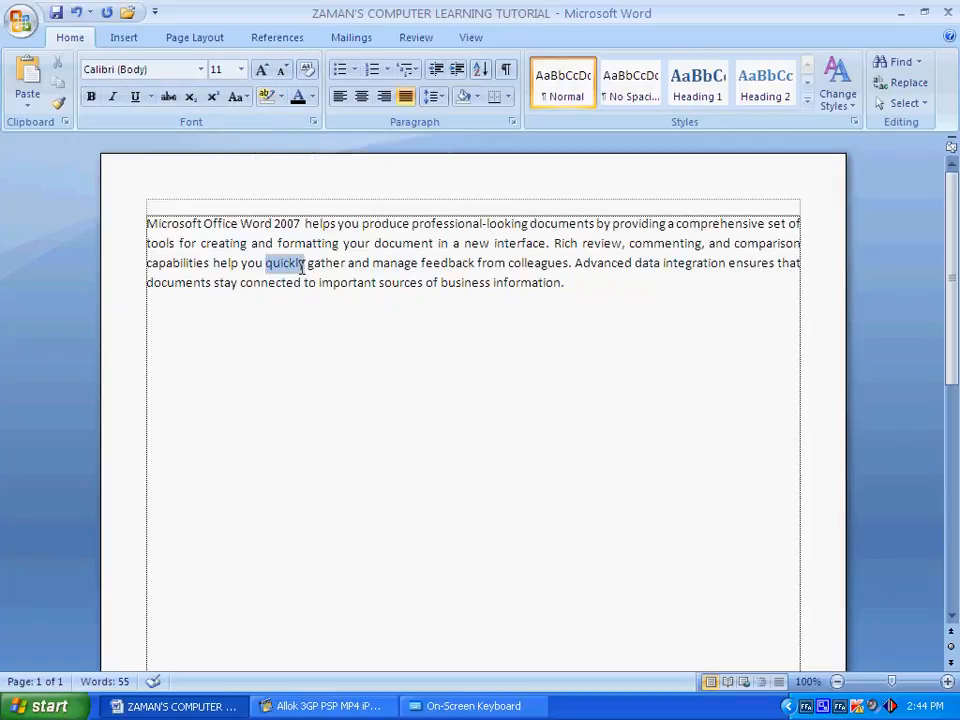
pyautogui.click(283, 100)
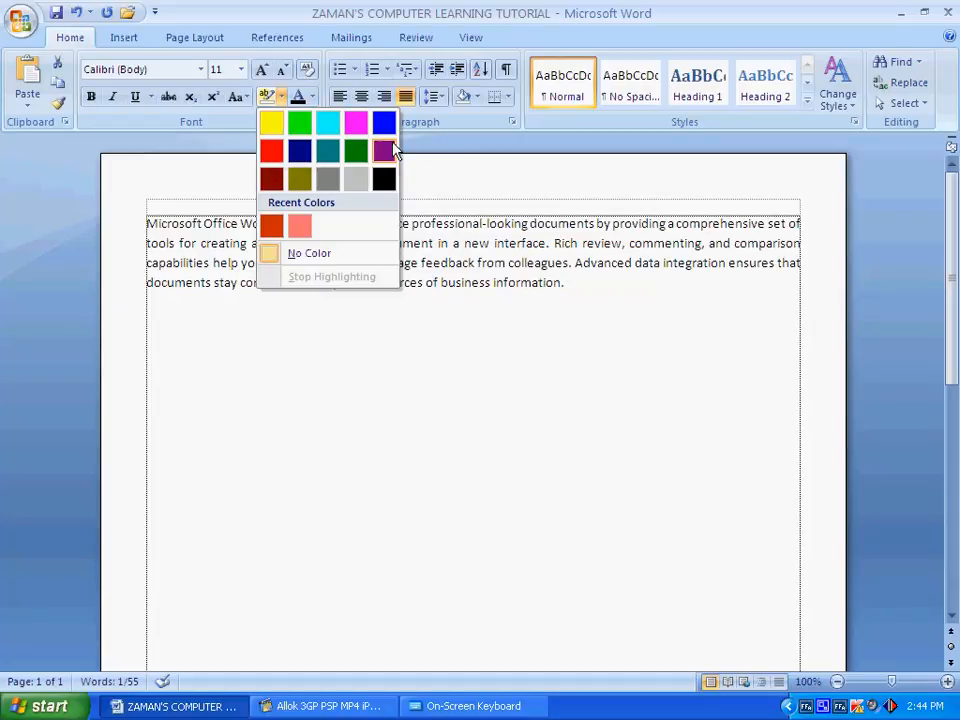
pyautogui.click(272, 152)
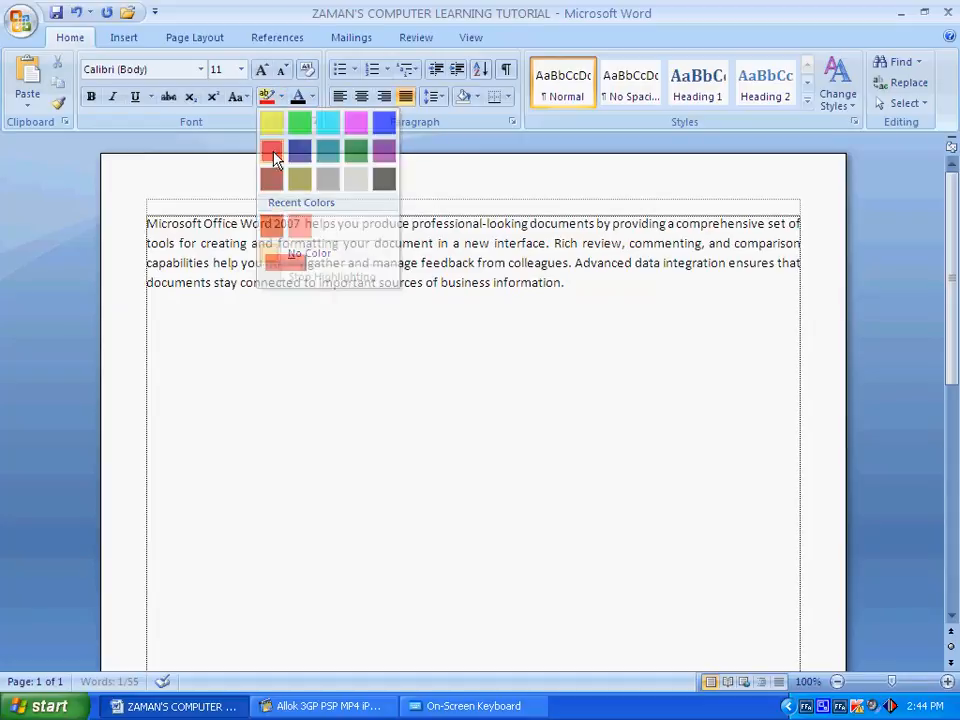
pyautogui.click(296, 317)
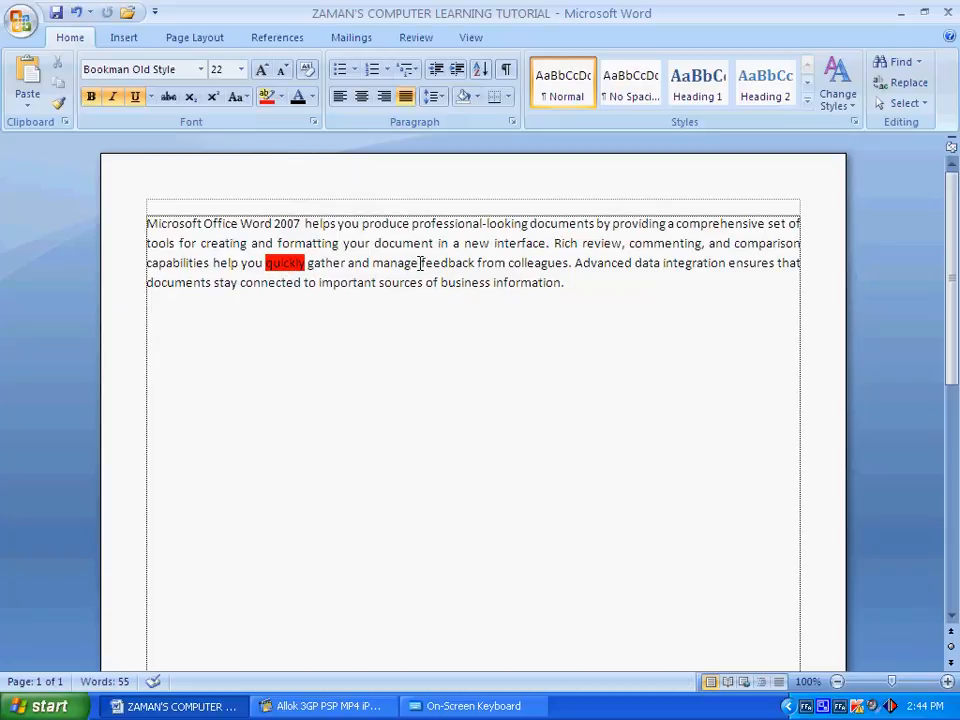
# Step: Highlight the text from "feedback from colleagues" to the end of the paragraph in yellow
pyautogui.moveTo(421, 262); pyautogui.dragTo(573, 286)
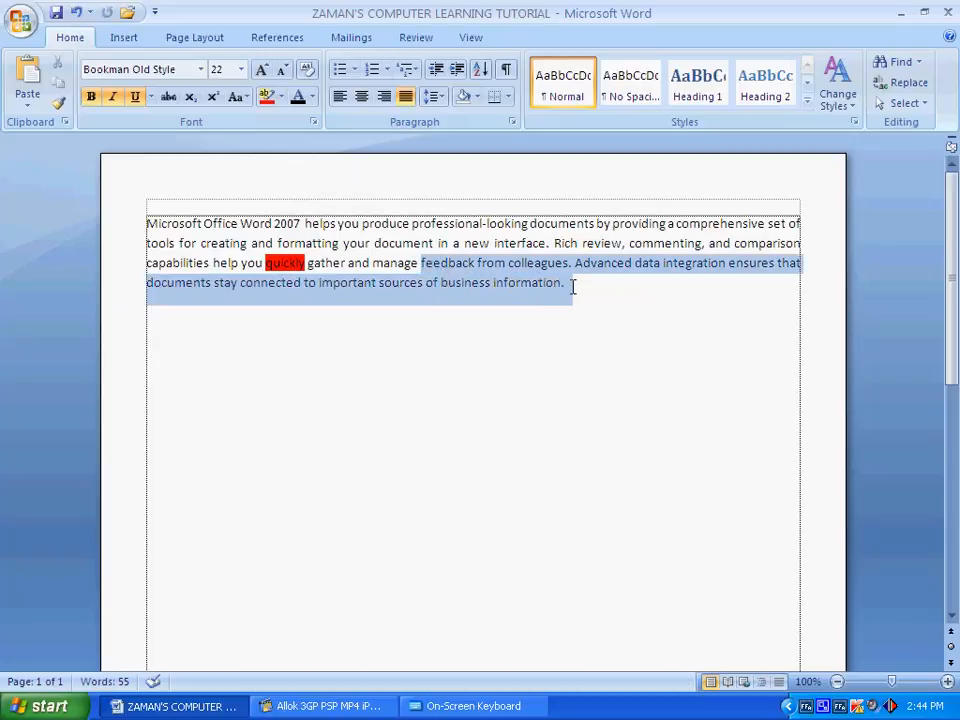
pyautogui.click(283, 97)
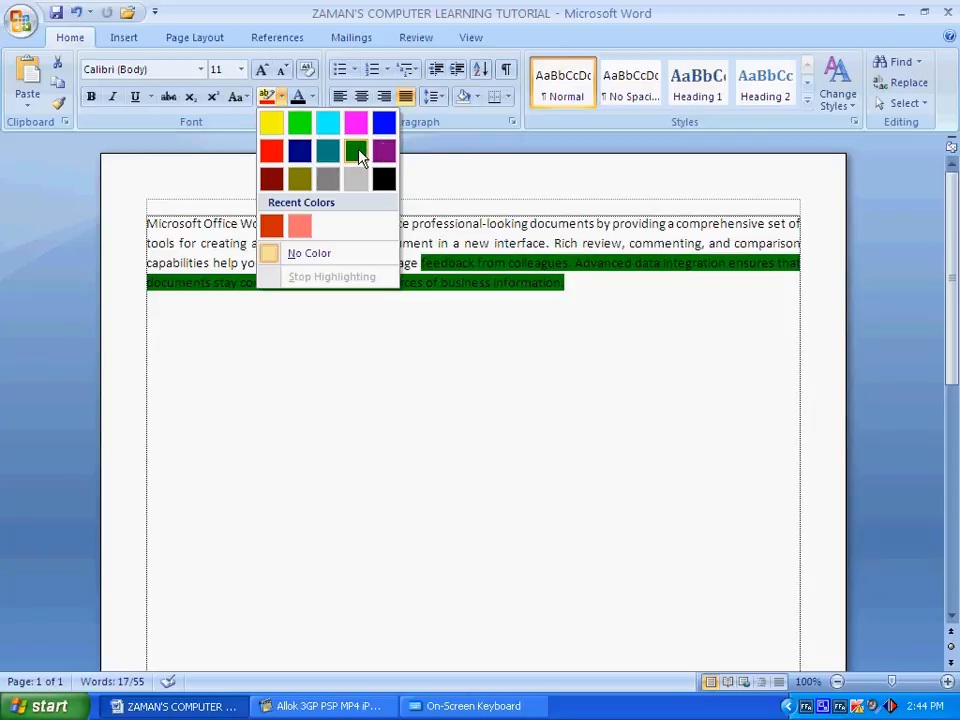
pyautogui.click(268, 130)
pyautogui.click(604, 321)
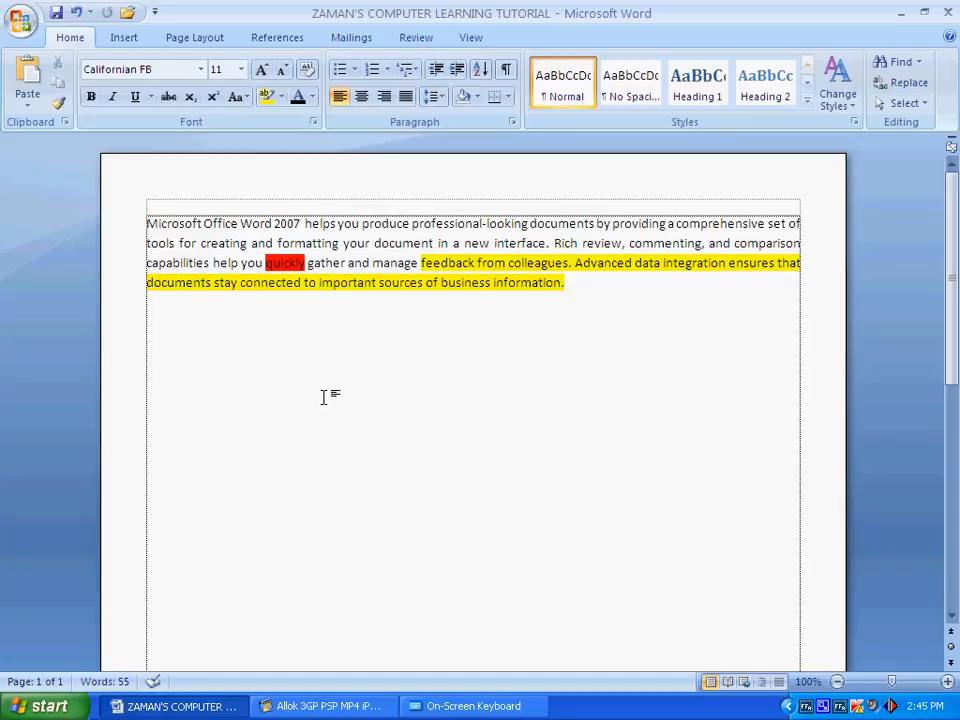
# Step: Add four blank lines below the paragraph, leaving no text selected
pyautogui.press('Return')
pyautogui.press('Return')
pyautogui.press('Return')
pyautogui.press('Return')
# Step: Using the highlighter pen in green, mark "helps you produce professional-looking documents by", "creating and formatting" and "review, commenting"
pyautogui.click(283, 97)
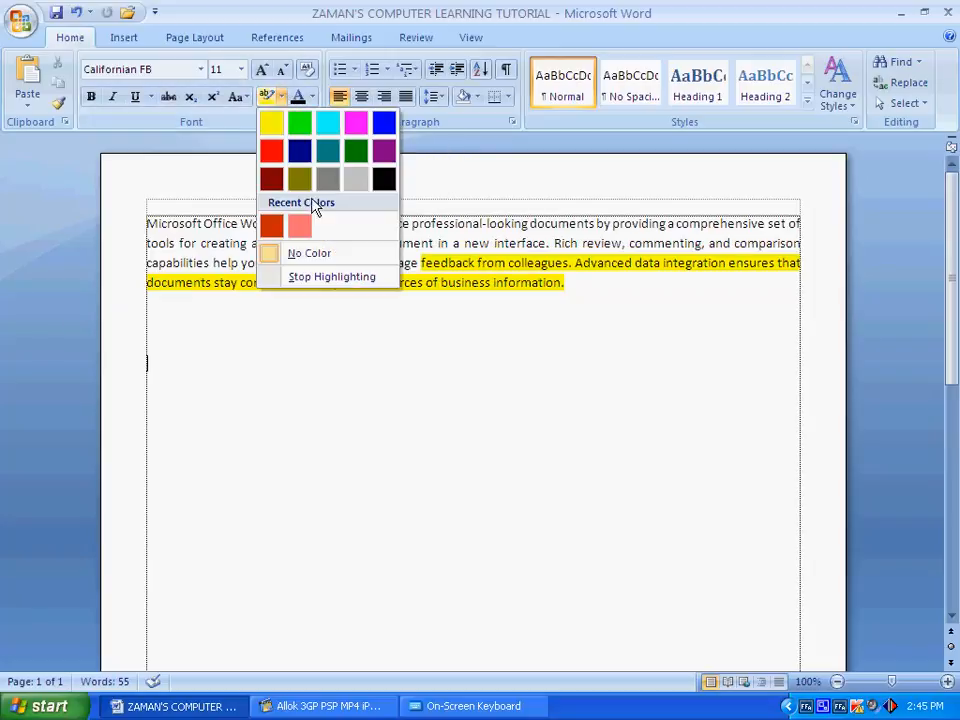
pyautogui.click(299, 126)
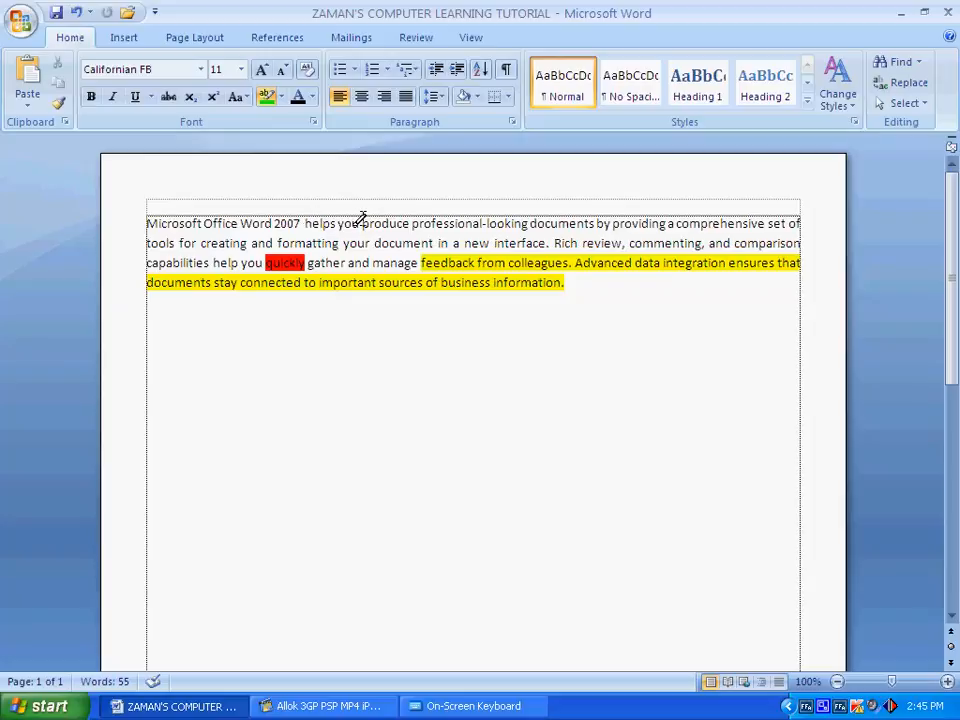
pyautogui.moveTo(315, 222); pyautogui.dragTo(506, 223)
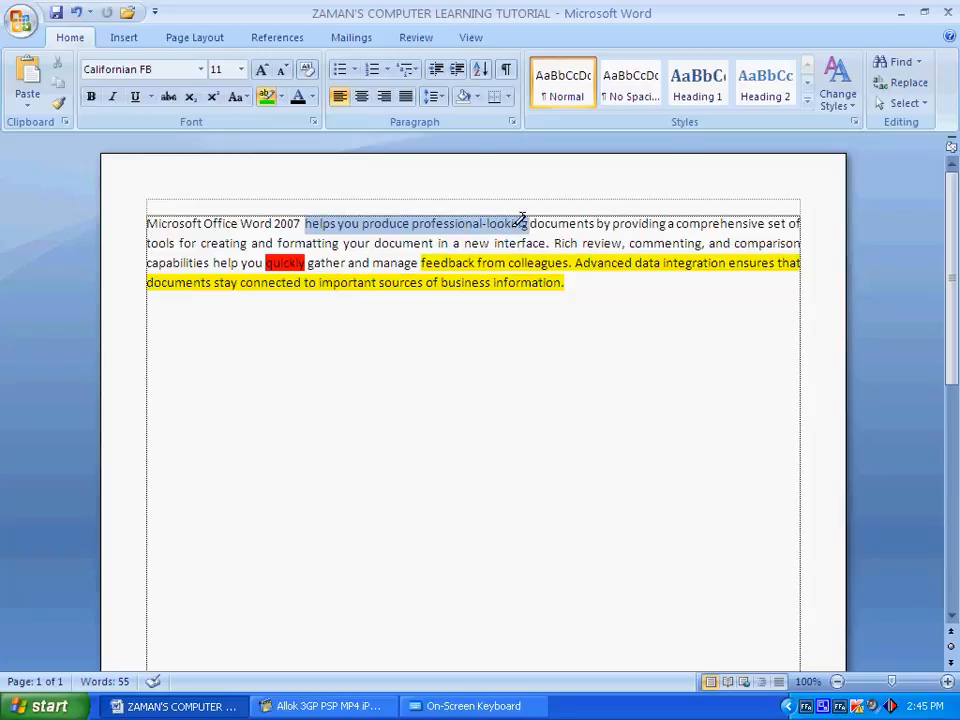
pyautogui.moveTo(521, 218); pyautogui.dragTo(609, 222)
pyautogui.moveTo(201, 243); pyautogui.dragTo(338, 243)
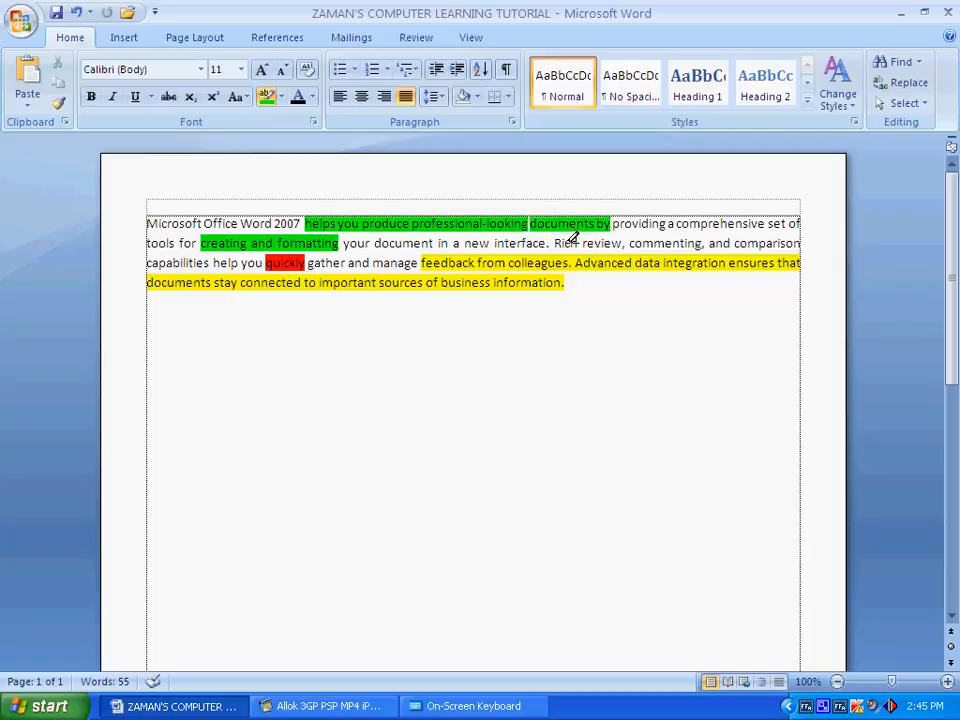
pyautogui.moveTo(583, 243); pyautogui.dragTo(700, 243)
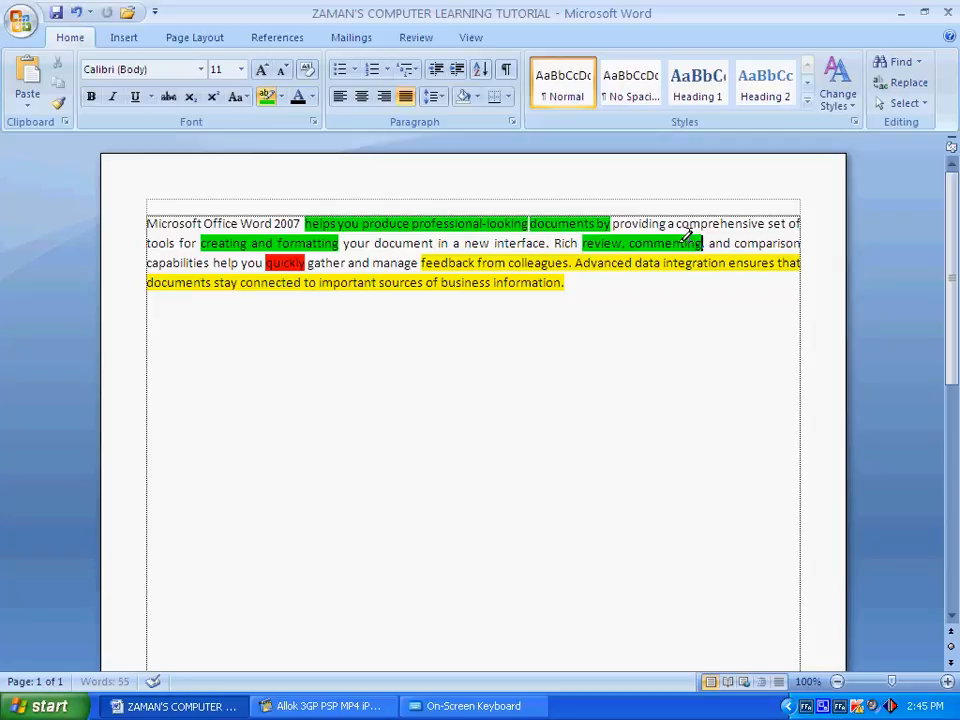
# Step: Using the highlighter pen in yellow, mark "capabilities help", "Microsoft" and "Word 2", and turn the highlighter off
pyautogui.click(284, 98)
pyautogui.click(273, 122)
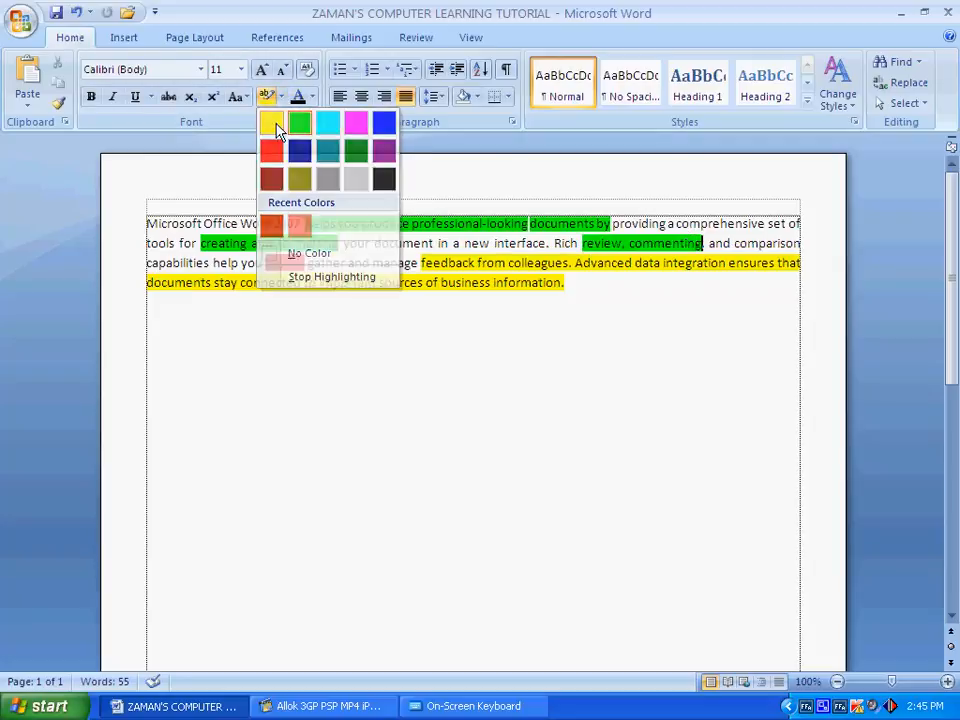
pyautogui.moveTo(165, 263); pyautogui.dragTo(242, 261)
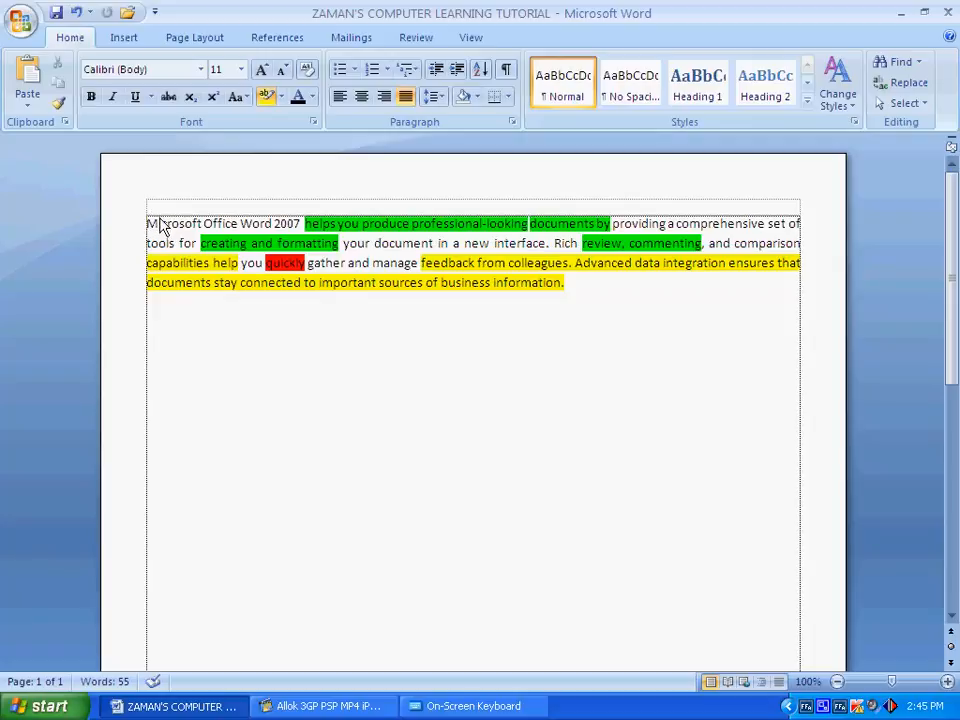
pyautogui.moveTo(148, 223); pyautogui.dragTo(204, 218)
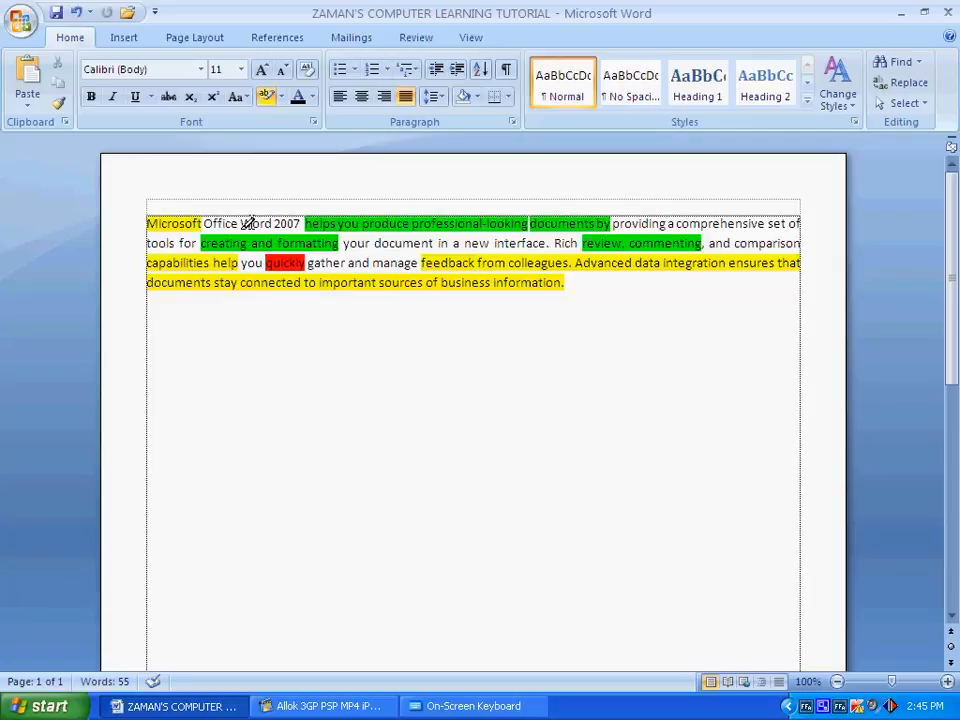
pyautogui.moveTo(242, 222); pyautogui.dragTo(282, 218)
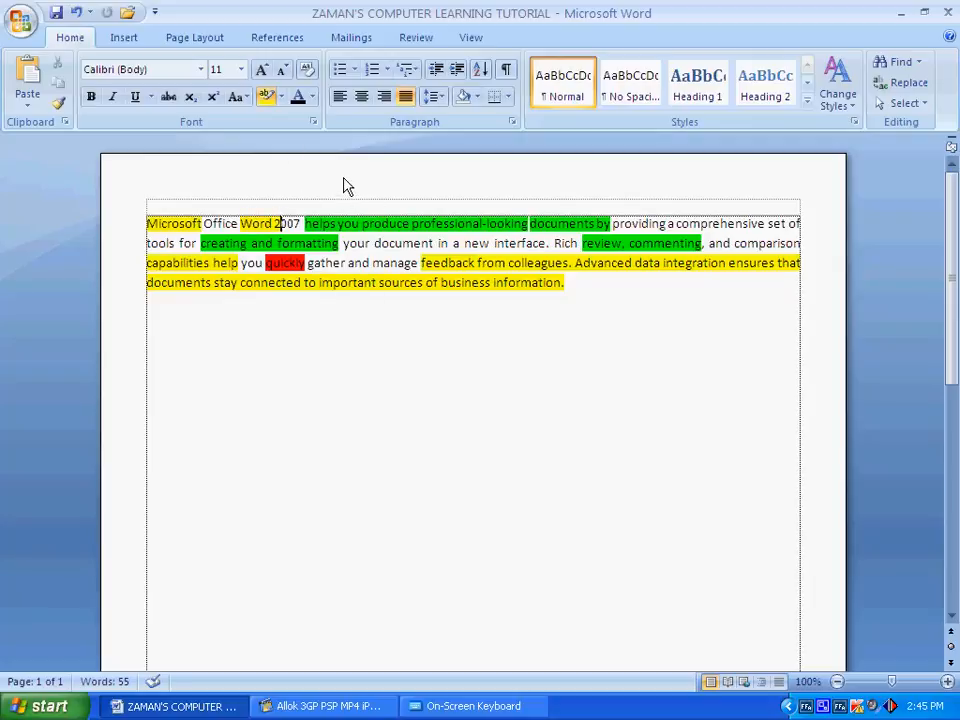
pyautogui.click(266, 96)
pyautogui.click(315, 318)
# Step: Highlight the whole paragraph in yellow
pyautogui.moveTo(567, 289); pyautogui.dragTo(148, 218)
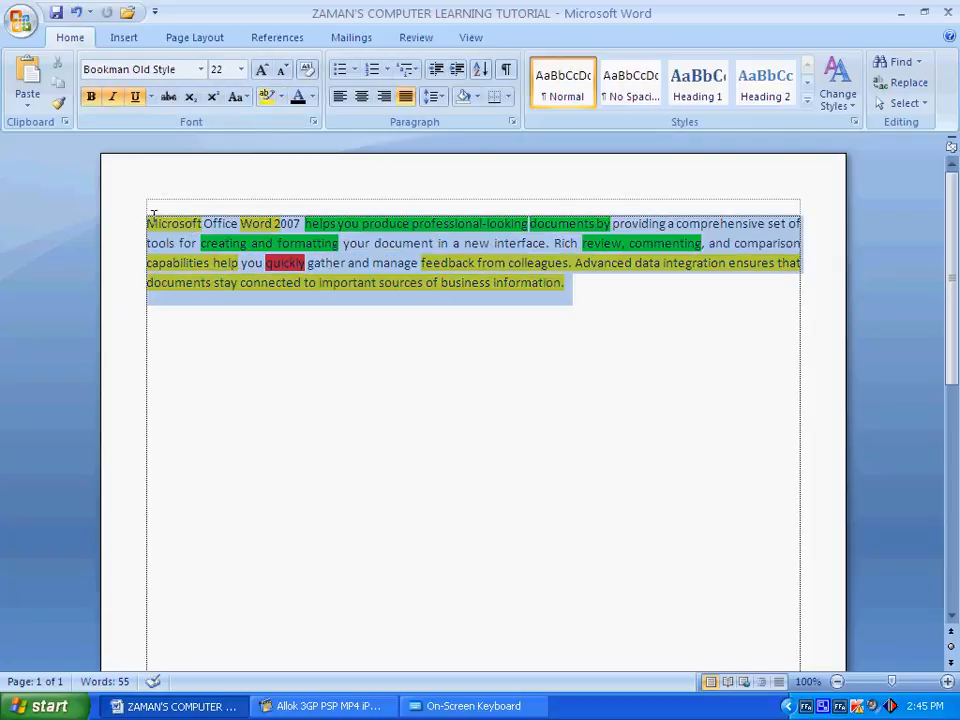
pyautogui.click(281, 98)
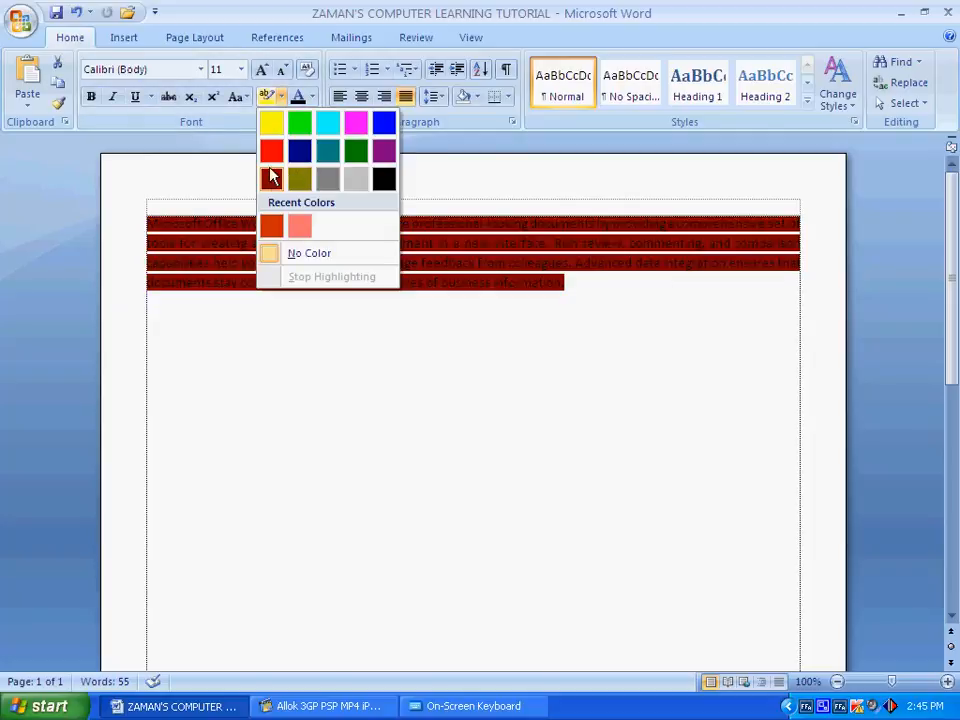
pyautogui.click(271, 125)
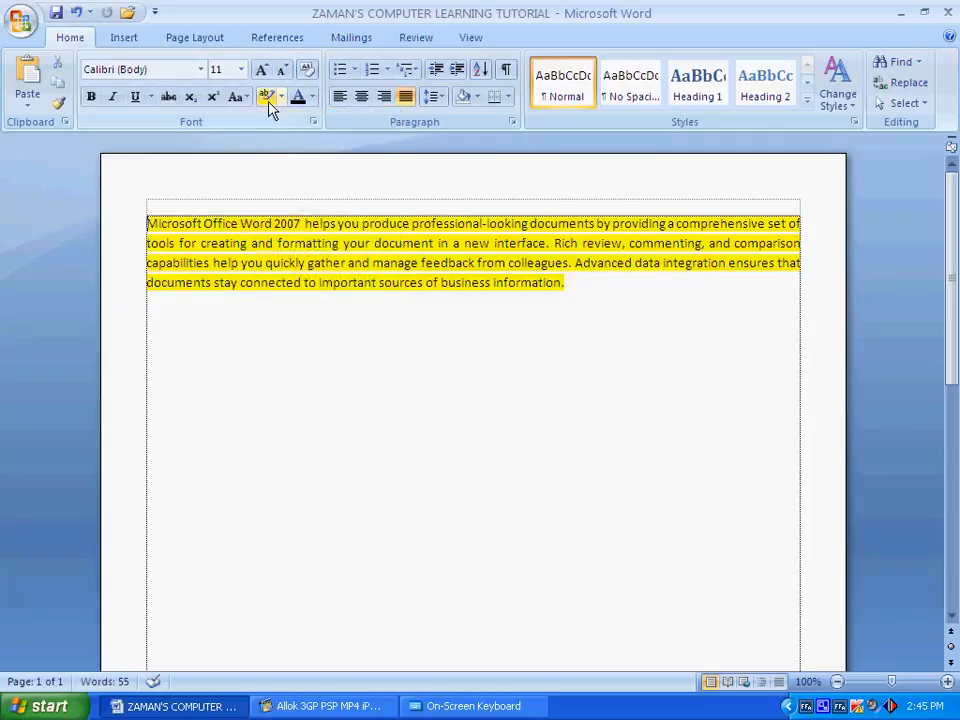
# Step: Mark "and formatting your document in a" in the second line with the red highlighter pen, and turn the highlighter off
pyautogui.click(281, 98)
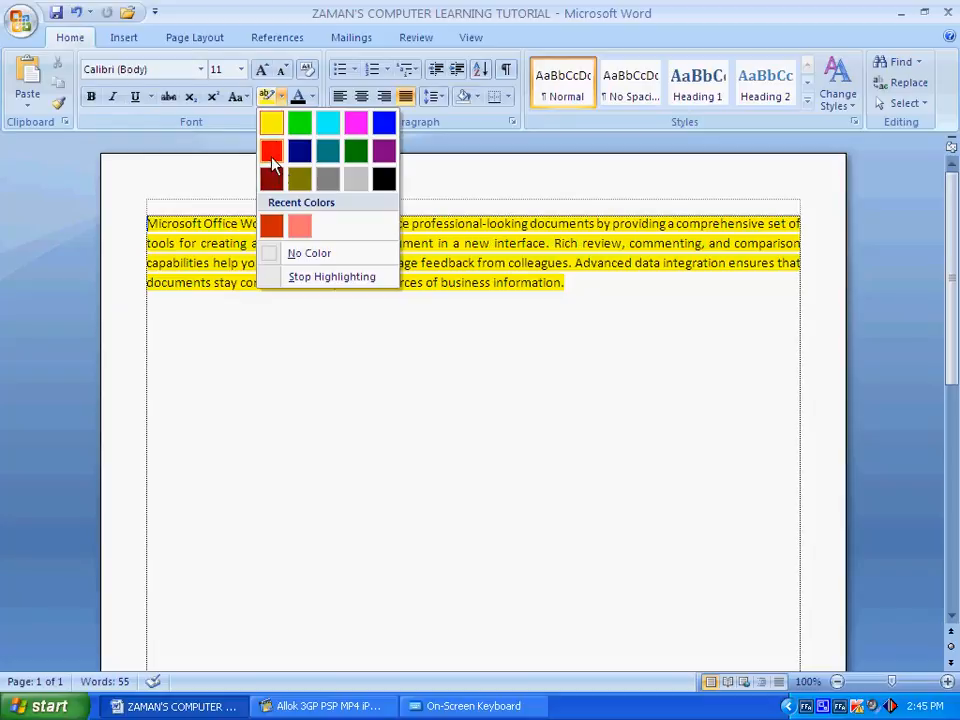
pyautogui.click(272, 224)
pyautogui.moveTo(268, 238)
pyautogui.mouseDown()
pyautogui.moveTo(343, 227)
pyautogui.moveTo(460, 244)
pyautogui.mouseUp()
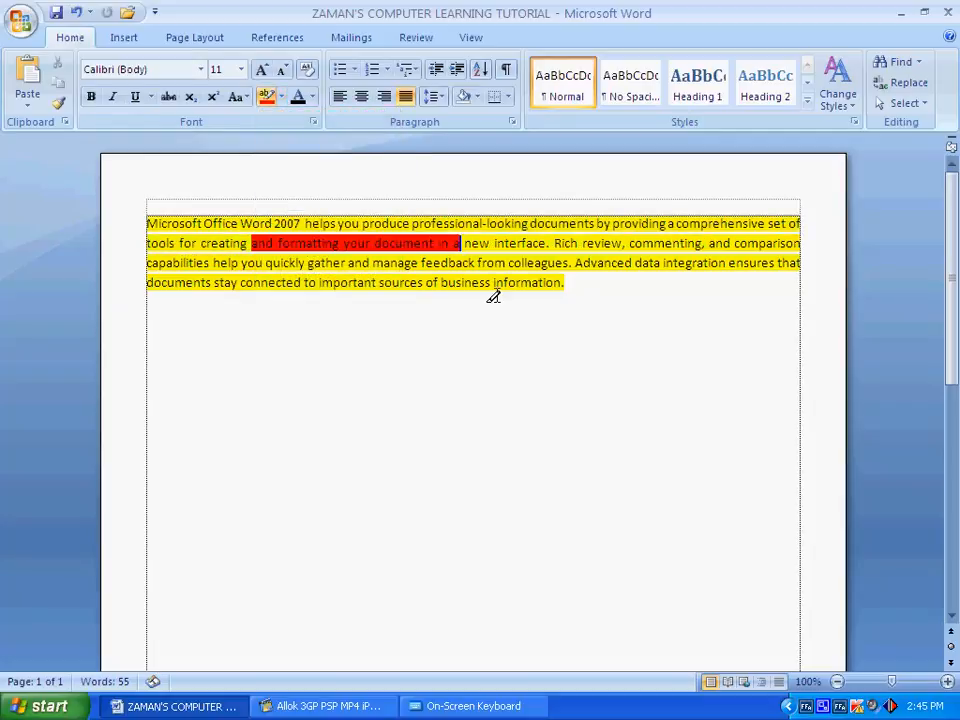
pyautogui.click(266, 96)
pyautogui.click(492, 302)
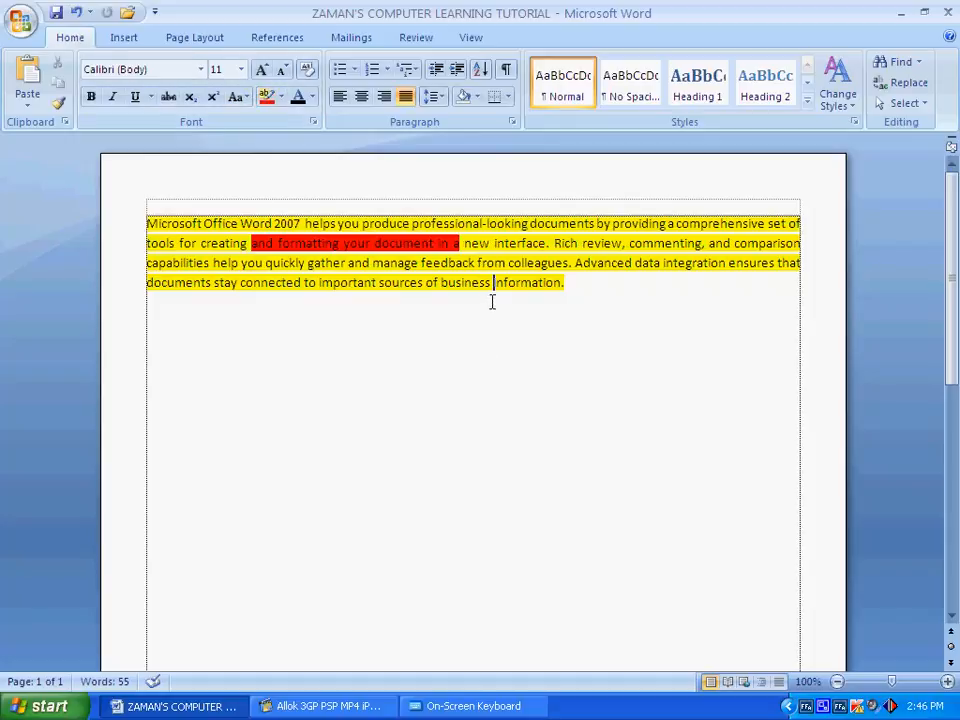
# Step: Remove all highlighting from the whole paragraph by applying No Color
pyautogui.moveTo(568, 284); pyautogui.dragTo(129, 223)
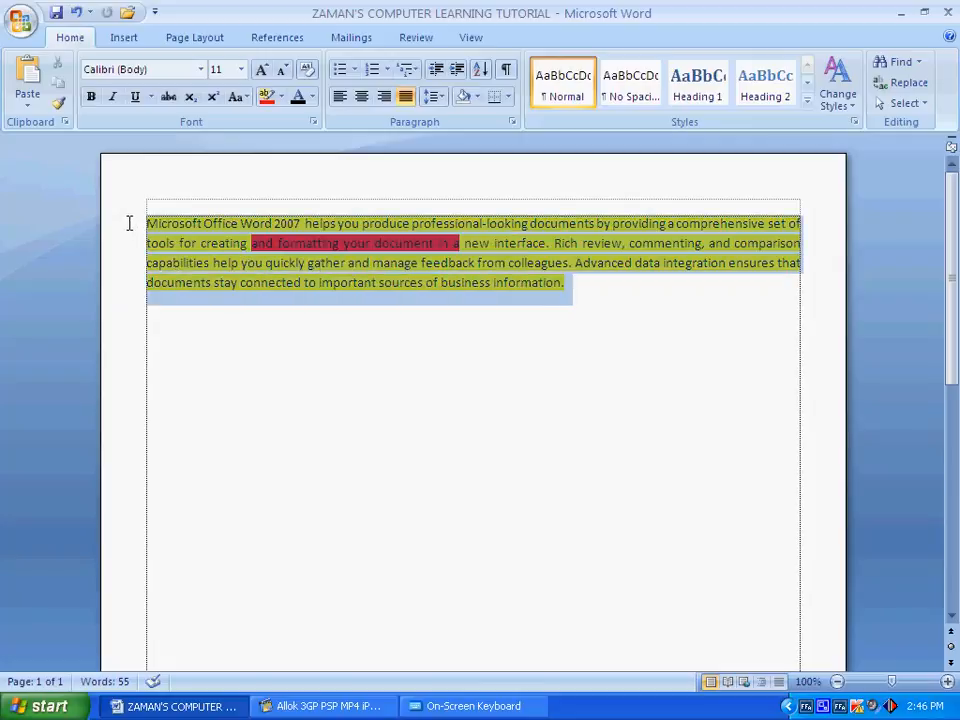
pyautogui.click(282, 99)
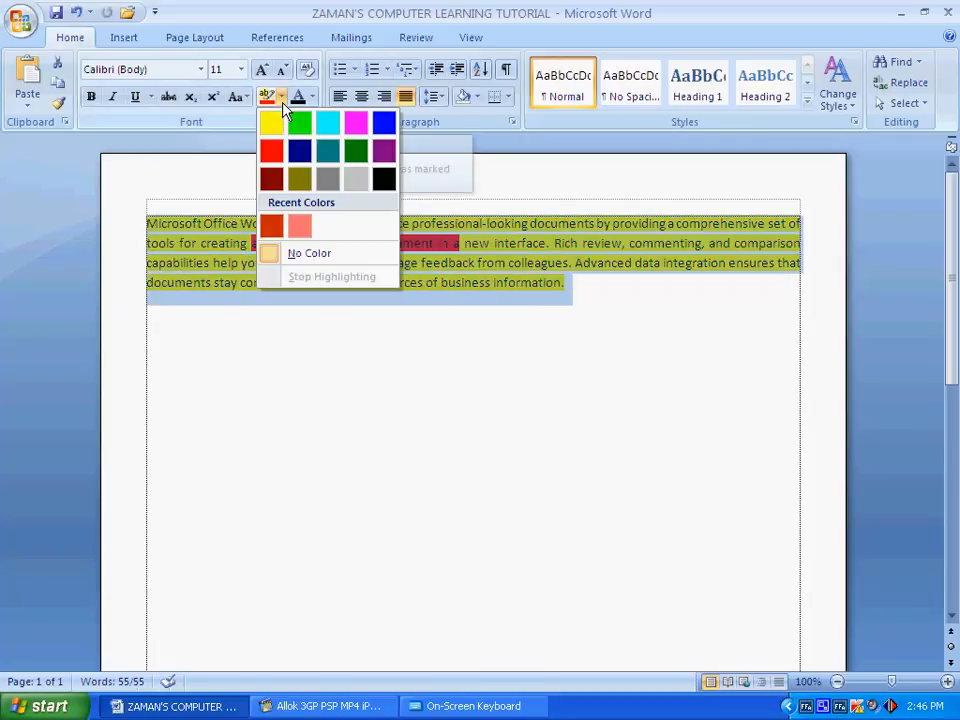
pyautogui.click(316, 256)
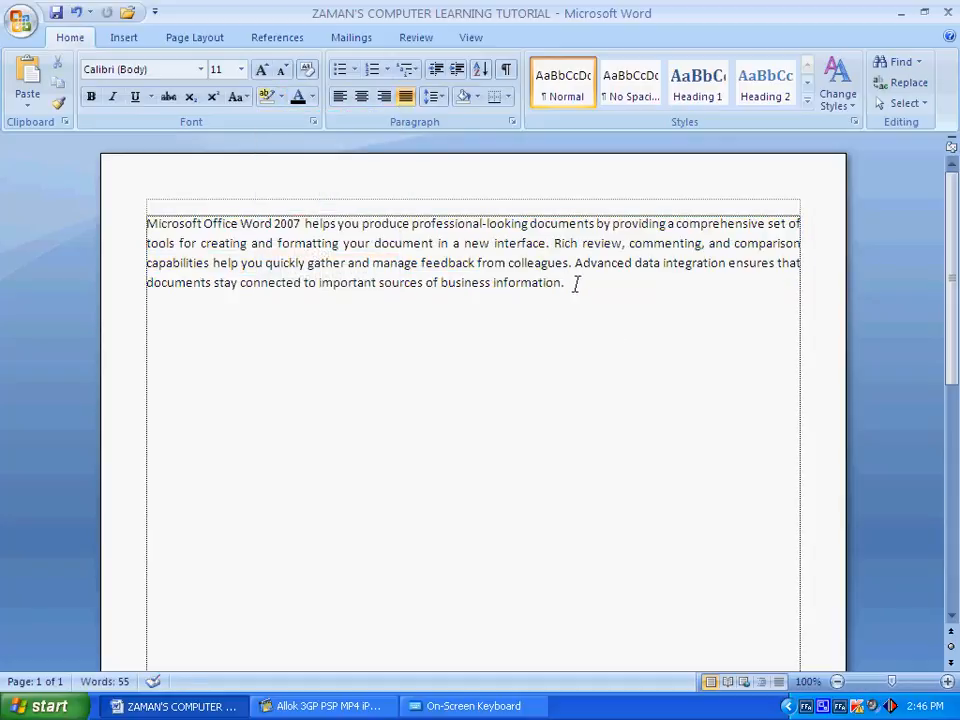
# Step: Highlight the closing words "important sources of business information." in yellow
pyautogui.moveTo(576, 284); pyautogui.dragTo(318, 284)
pyautogui.click(282, 97)
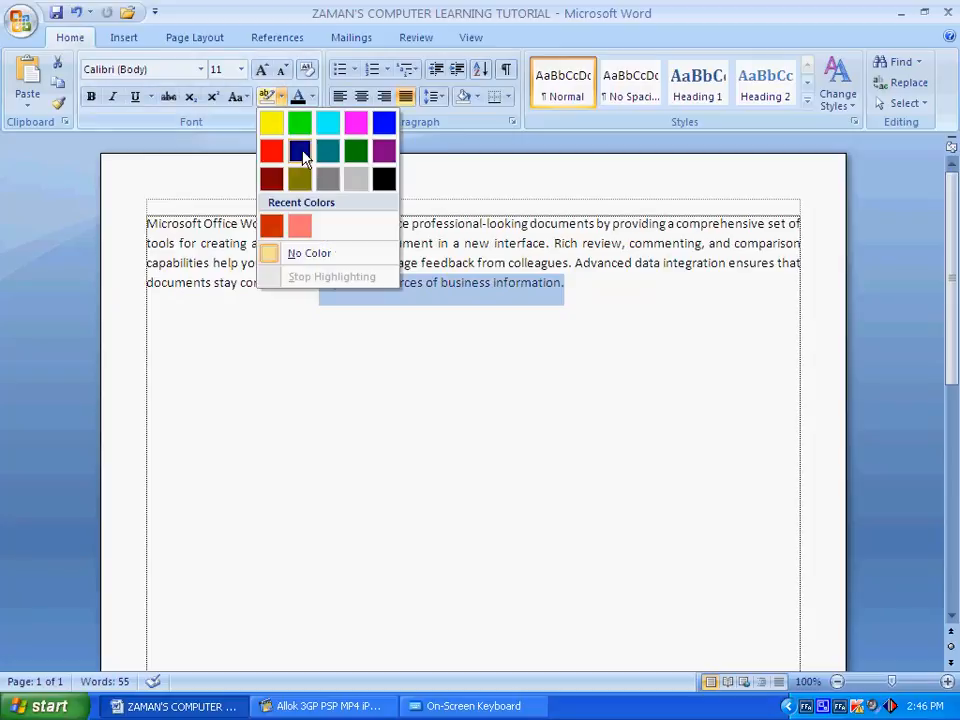
pyautogui.click(272, 126)
pyautogui.click(433, 347)
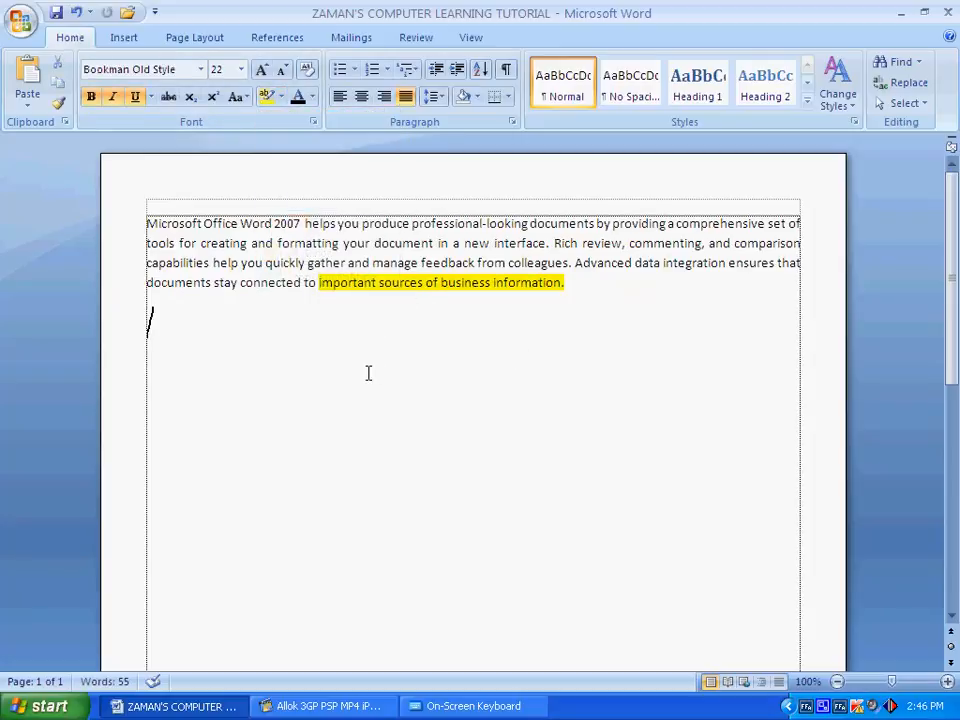
# Step: Erase the highlight from "important sources of business information." using the highlighter pen set to No Color, and turn the pen off
pyautogui.click(281, 97)
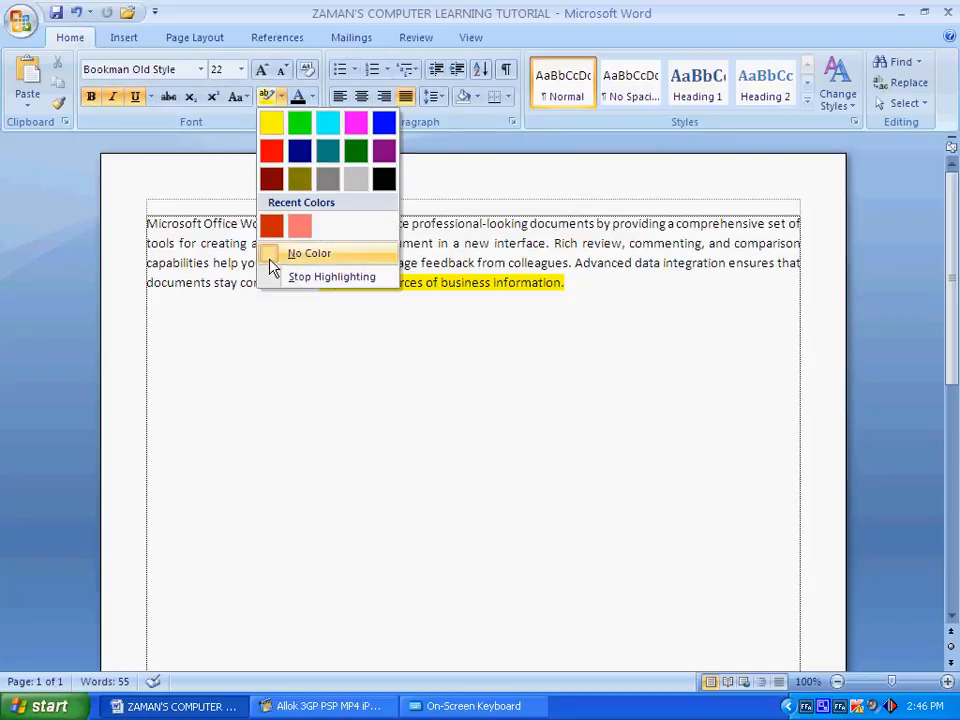
pyautogui.click(305, 254)
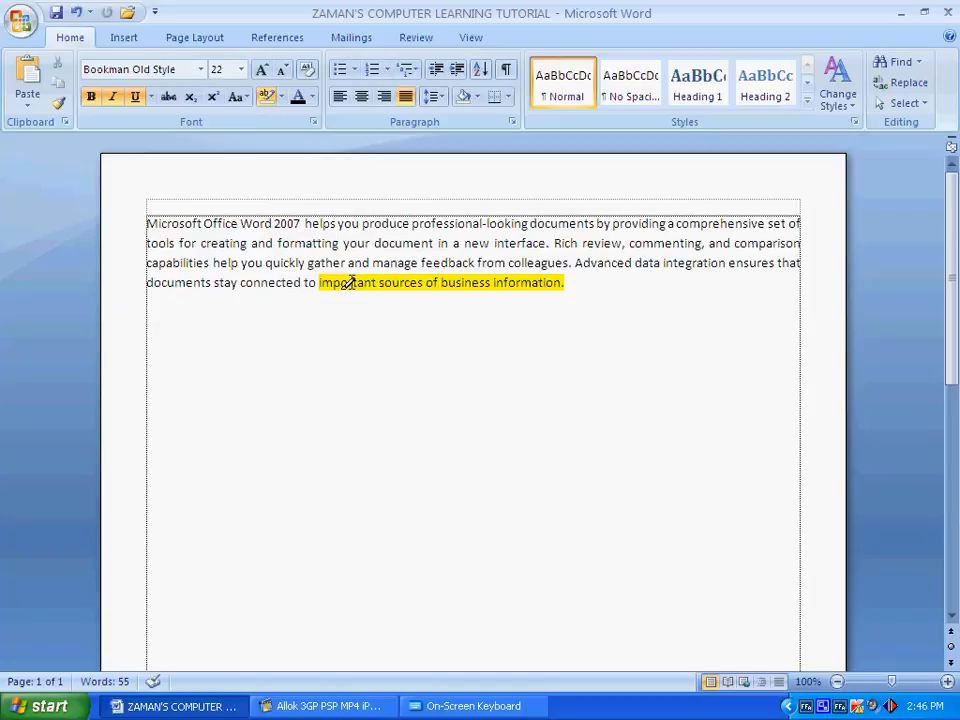
pyautogui.moveTo(322, 281); pyautogui.dragTo(585, 283)
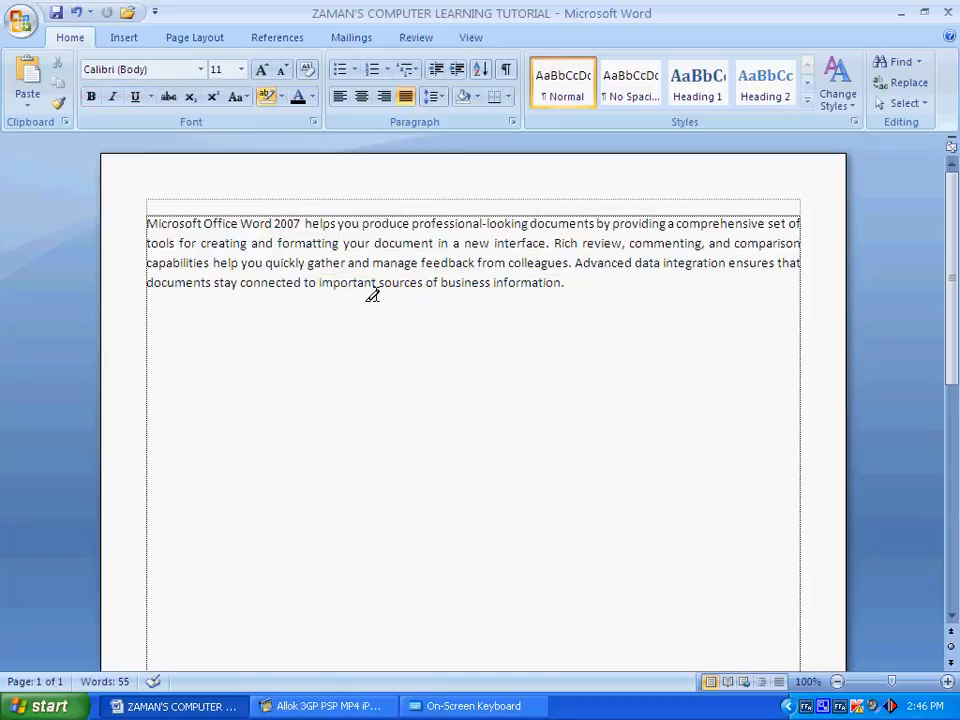
pyautogui.click(268, 98)
# Step: Select the whole paragraph and open the choice of text highlight colours
pyautogui.moveTo(589, 283); pyautogui.dragTo(99, 165)
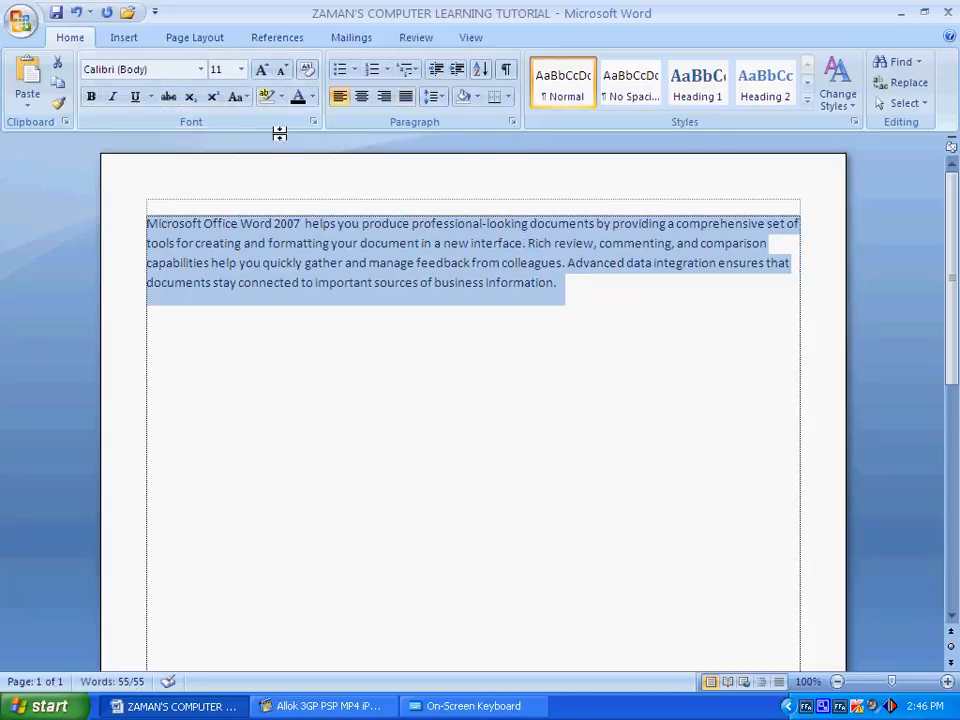
pyautogui.click(281, 97)
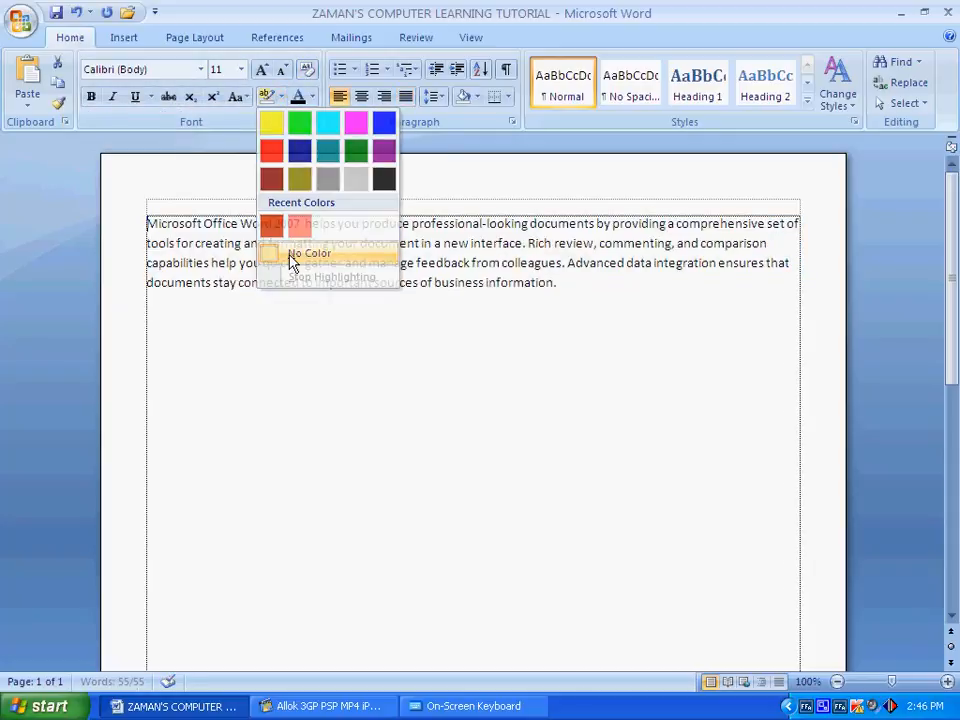